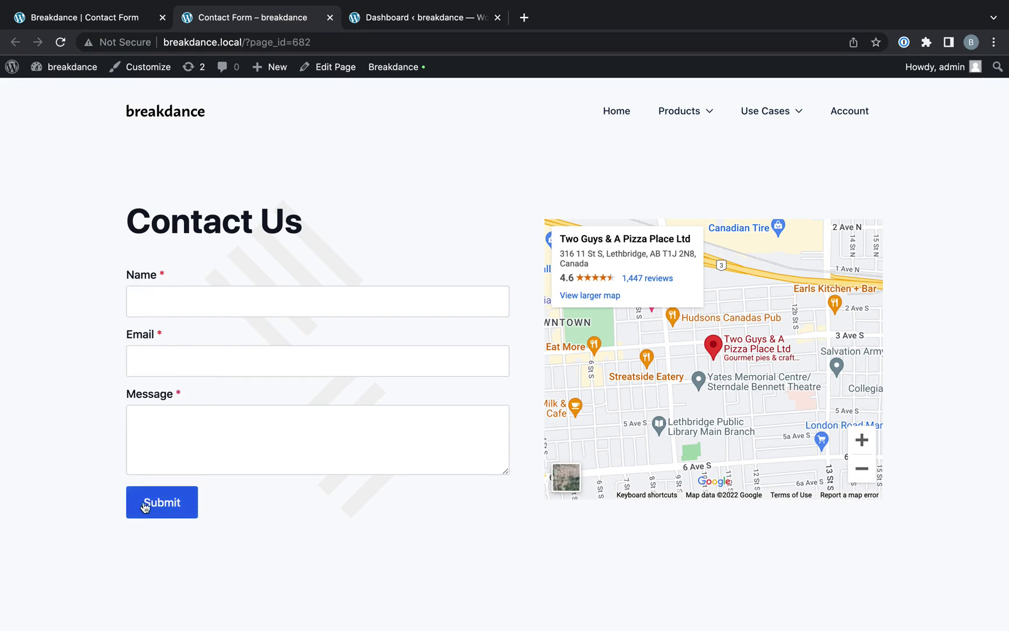
# - In the builder, add a Form Builder element to the left column below the Contact Us heading
pyautogui.click(111, 22)
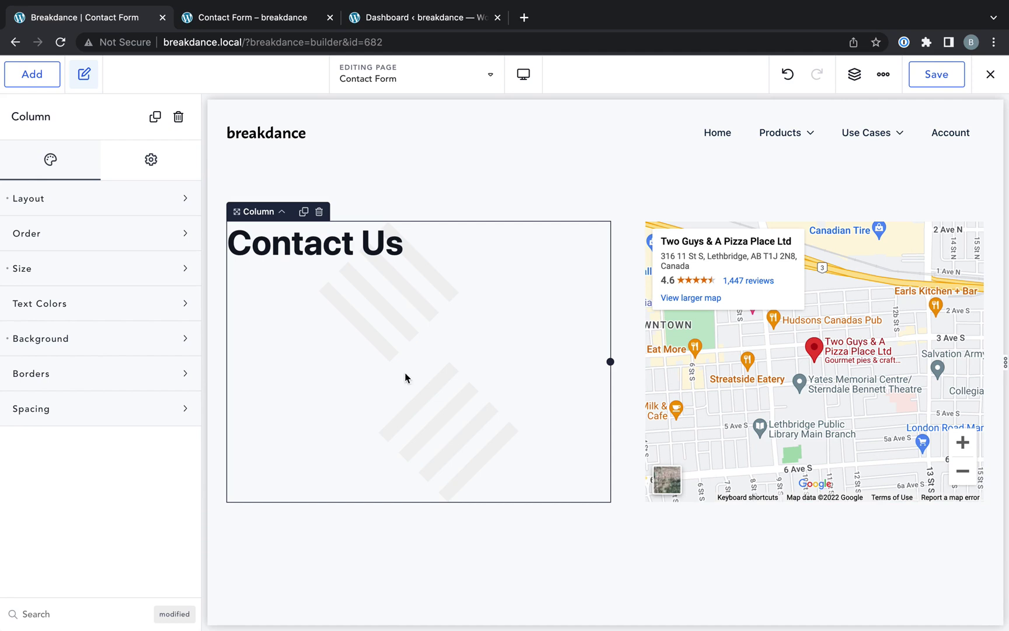
pyautogui.click(34, 82)
pyautogui.write('form')
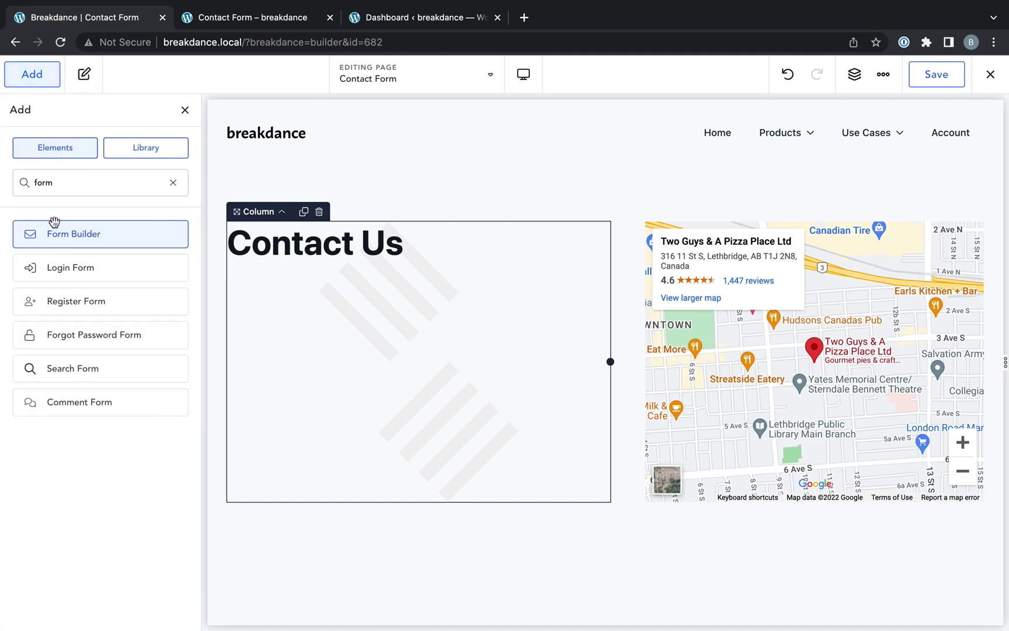
pyautogui.moveTo(50, 231); pyautogui.dragTo(338, 329)
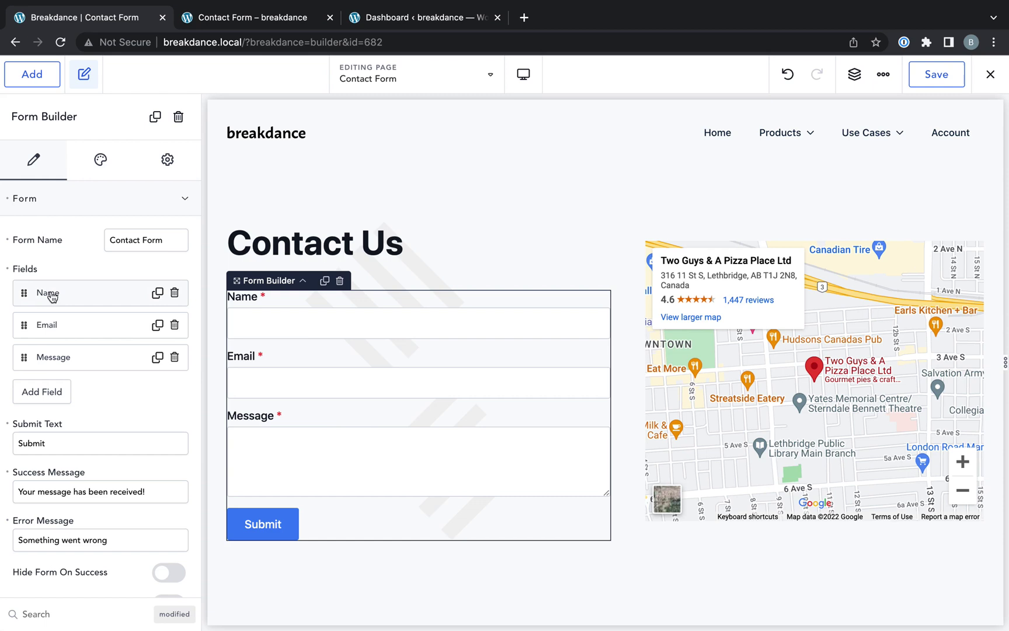
# - Review the Email action's 'New contact form message' settings, then save the contact page
pyautogui.scroll(-3, 68, 204)
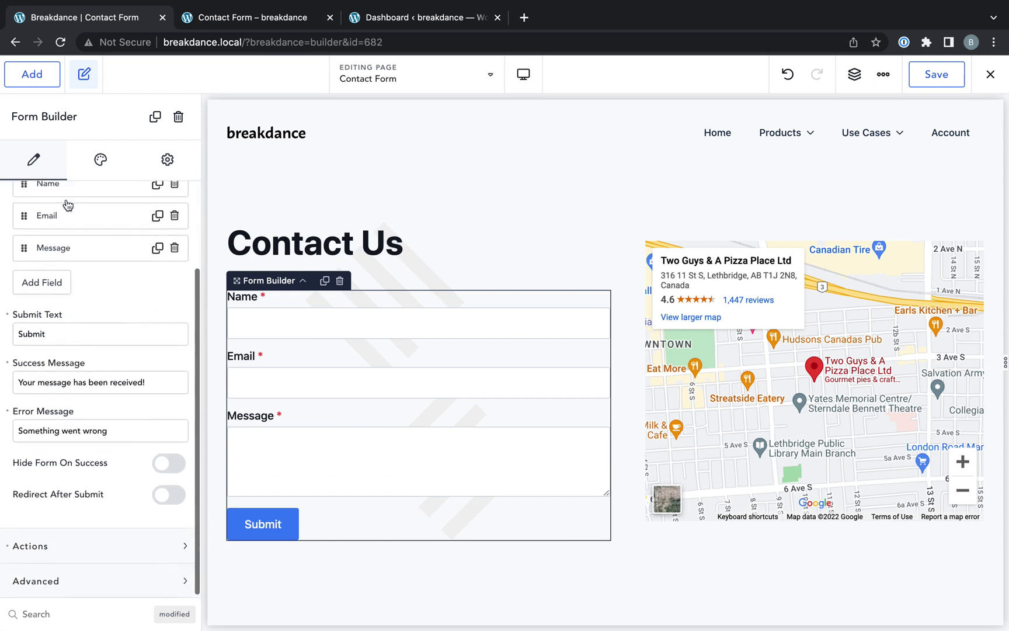
pyautogui.click(69, 545)
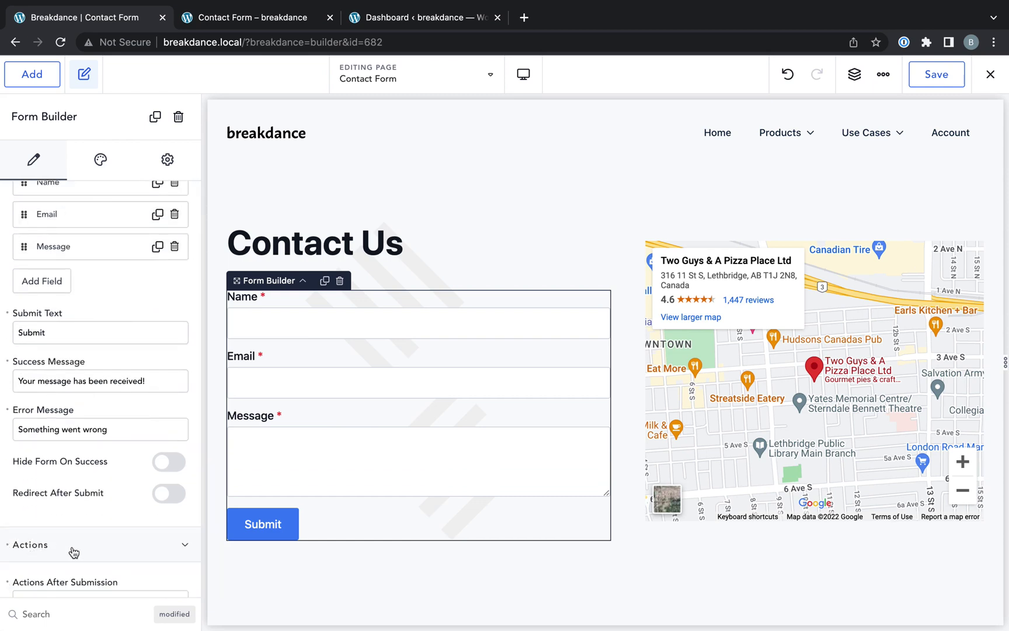
pyautogui.scroll(-3, 73, 552)
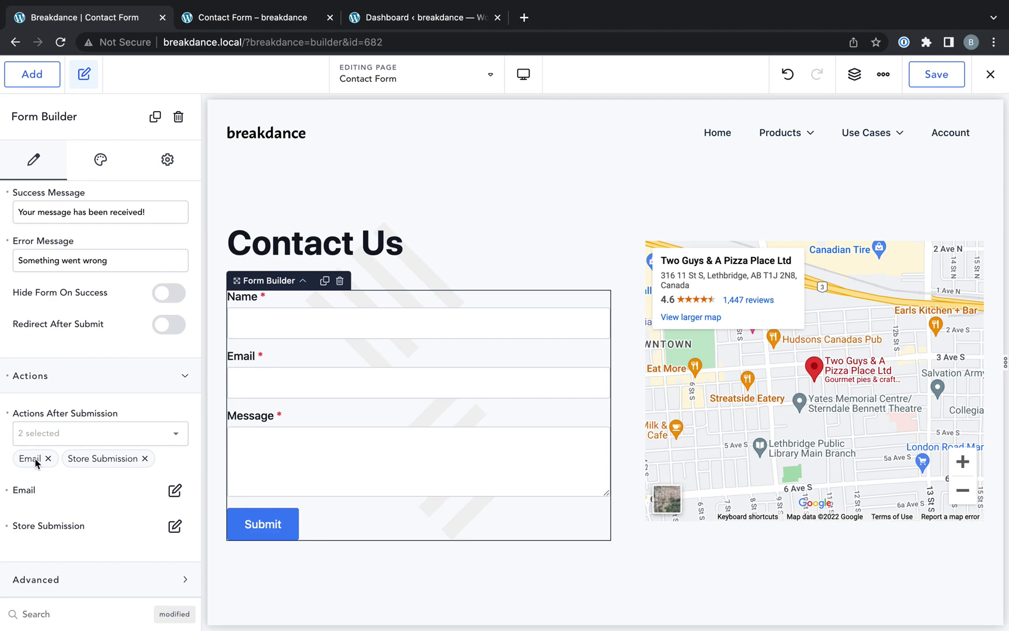
pyautogui.click(175, 490)
pyautogui.click(435, 350)
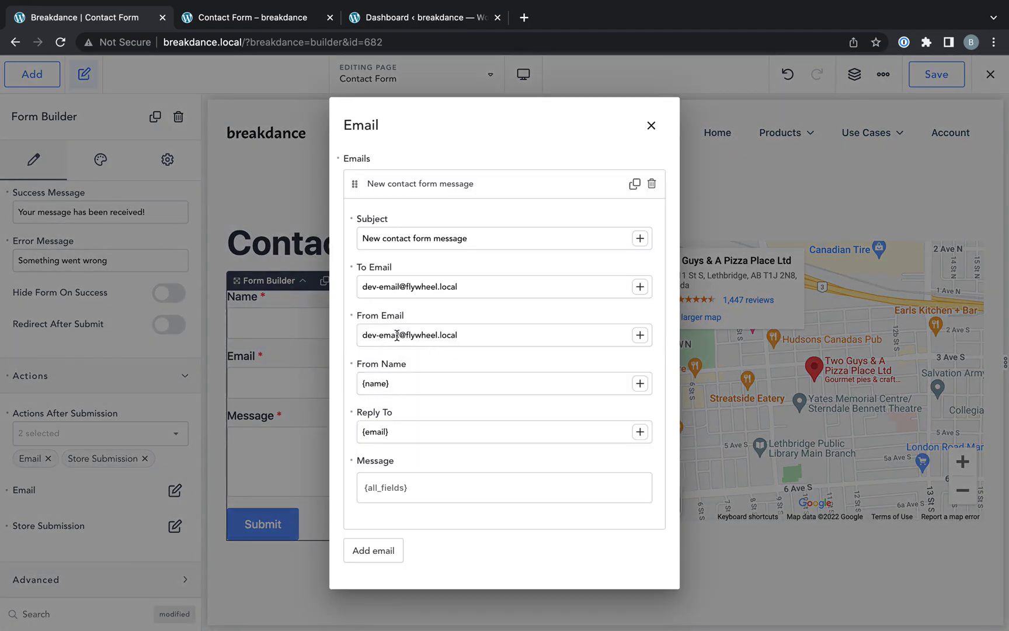
pyautogui.click(652, 125)
pyautogui.click(939, 79)
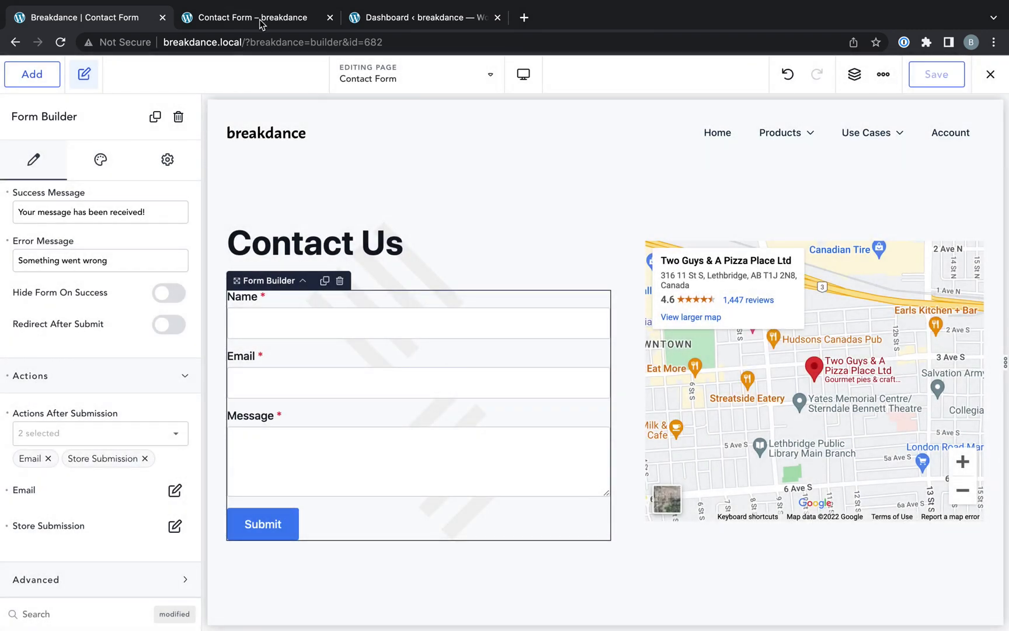
# - Reload the live contact page so it shows the new form
pyautogui.click(257, 19)
pyautogui.click(258, 41)
pyautogui.press('Return')
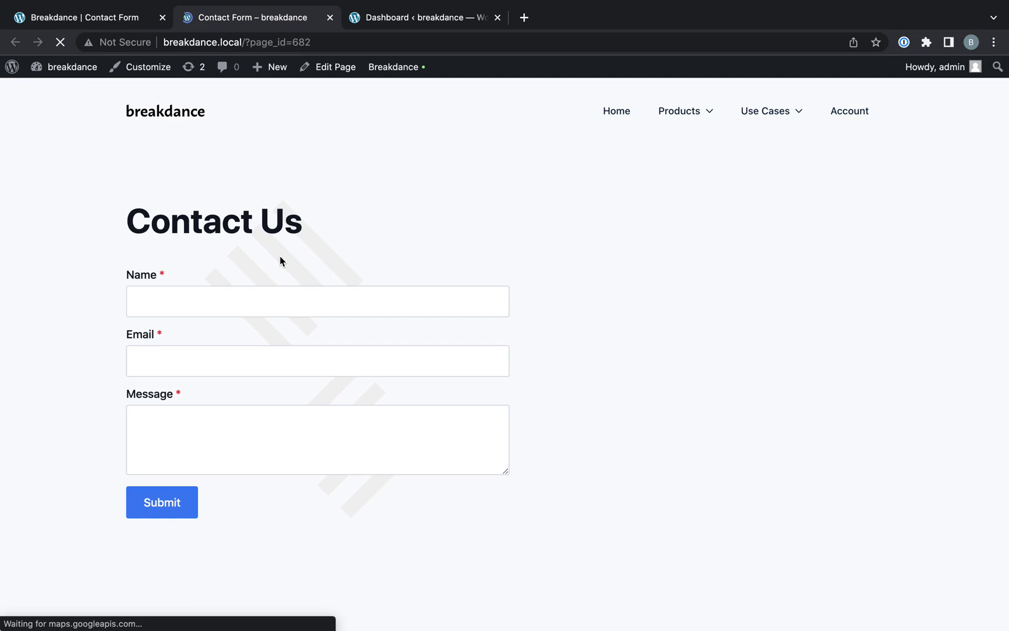
# - Submit a test entry with a name, an email address and the message 'A test message'
pyautogui.click(264, 305)
pyautogui.write('Louis')
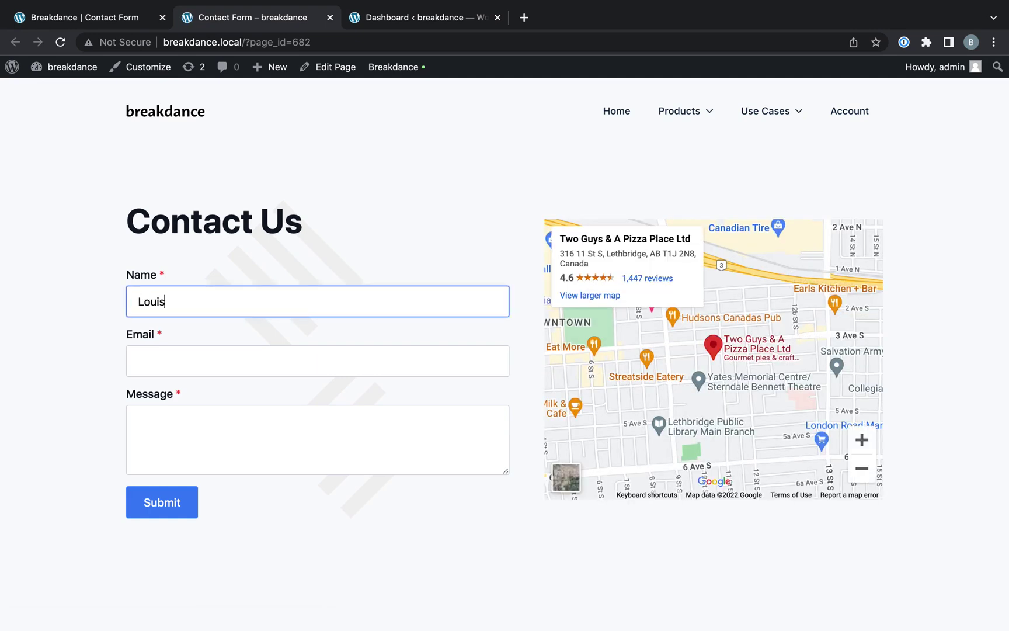
pyautogui.press('Tab')
pyautogui.press('Tab')
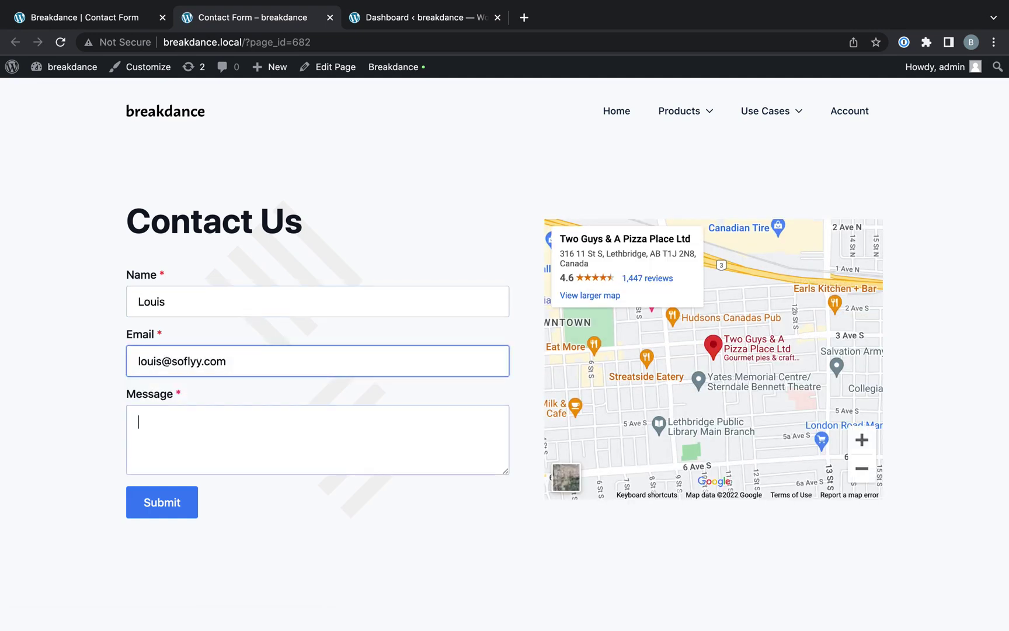
pyautogui.write('A test message.')
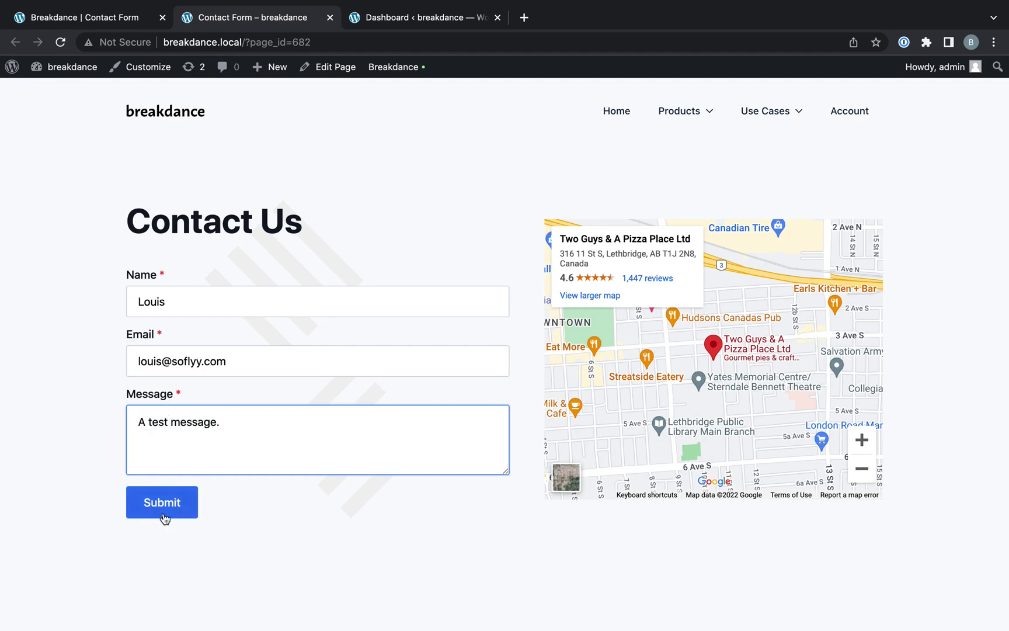
pyautogui.click(165, 513)
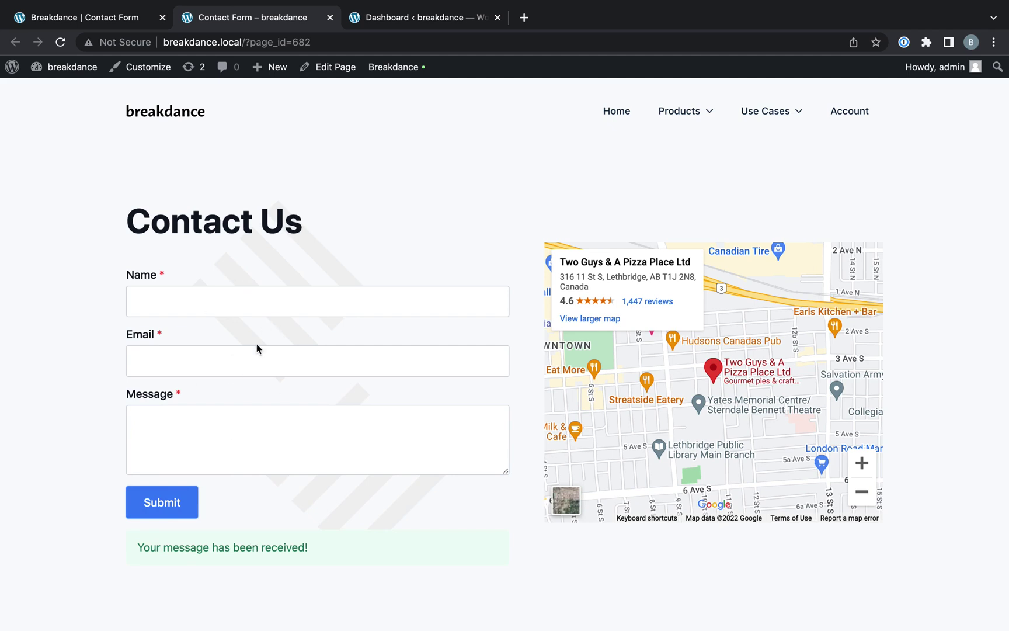
# - Open the test entry under Breakdance > Form Submissions and preview its sent email
pyautogui.click(414, 19)
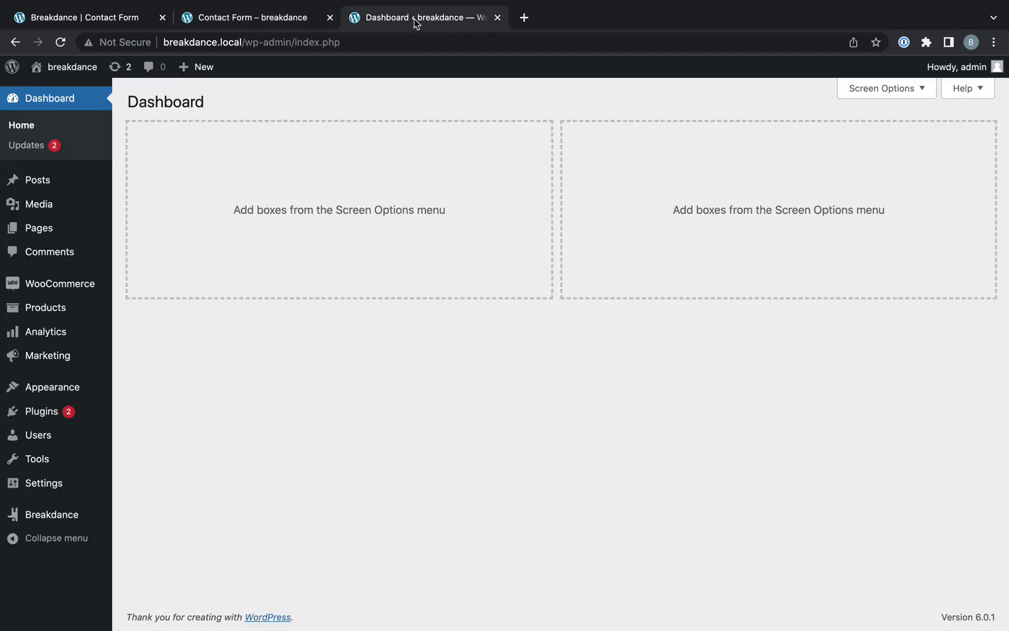
pyautogui.moveTo(86, 520)
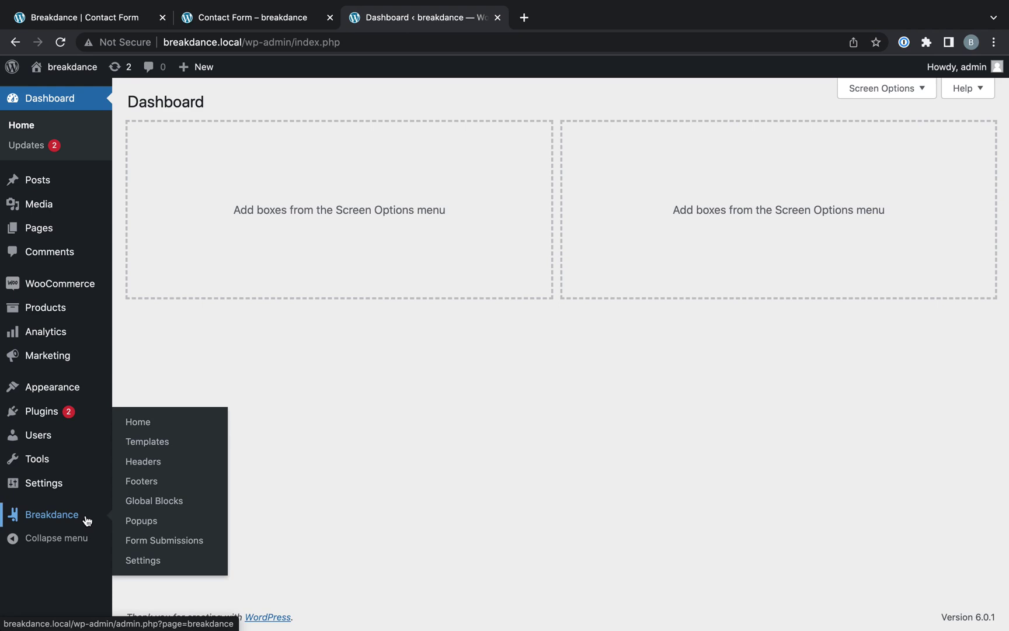
pyautogui.click(153, 543)
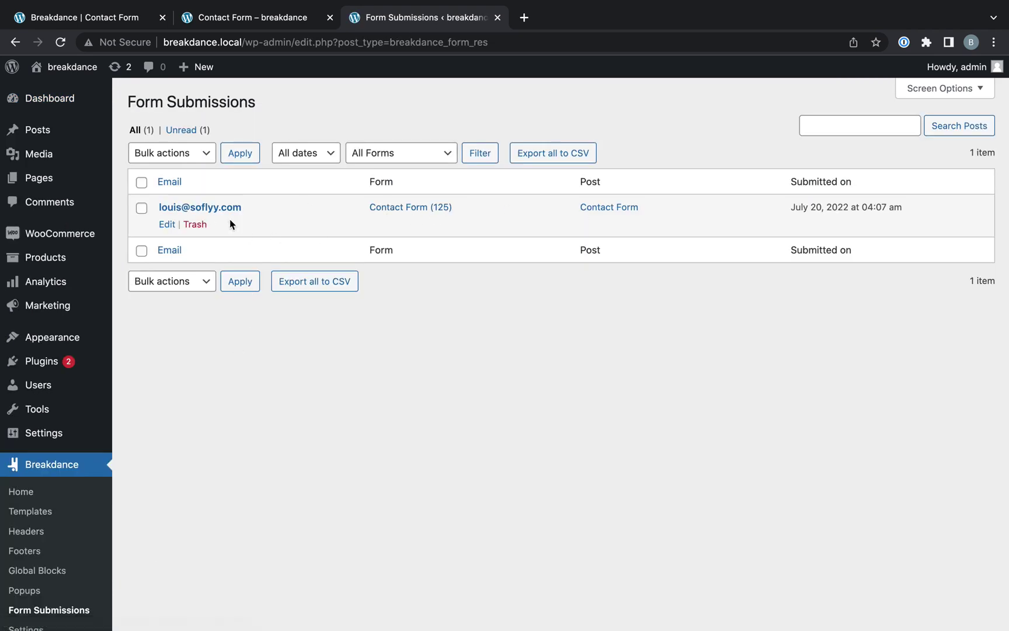
pyautogui.click(193, 209)
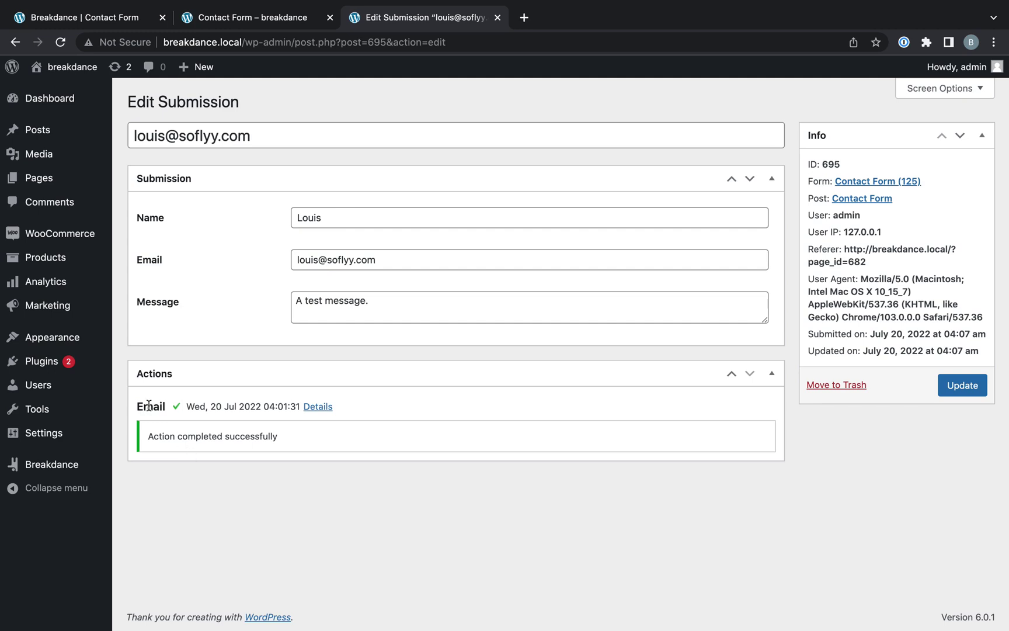
pyautogui.click(329, 407)
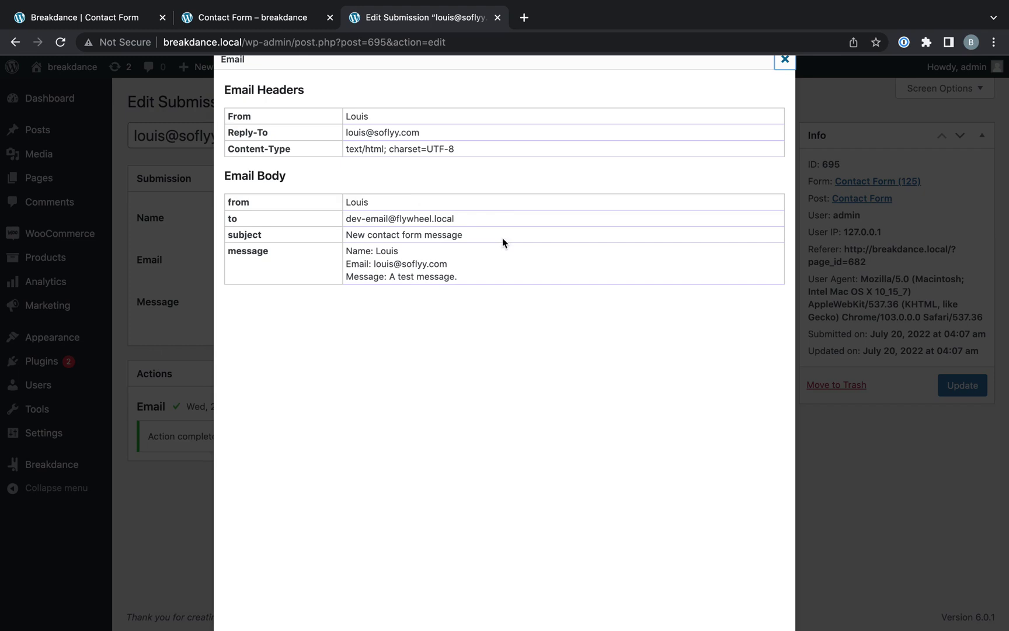
pyautogui.click(832, 483)
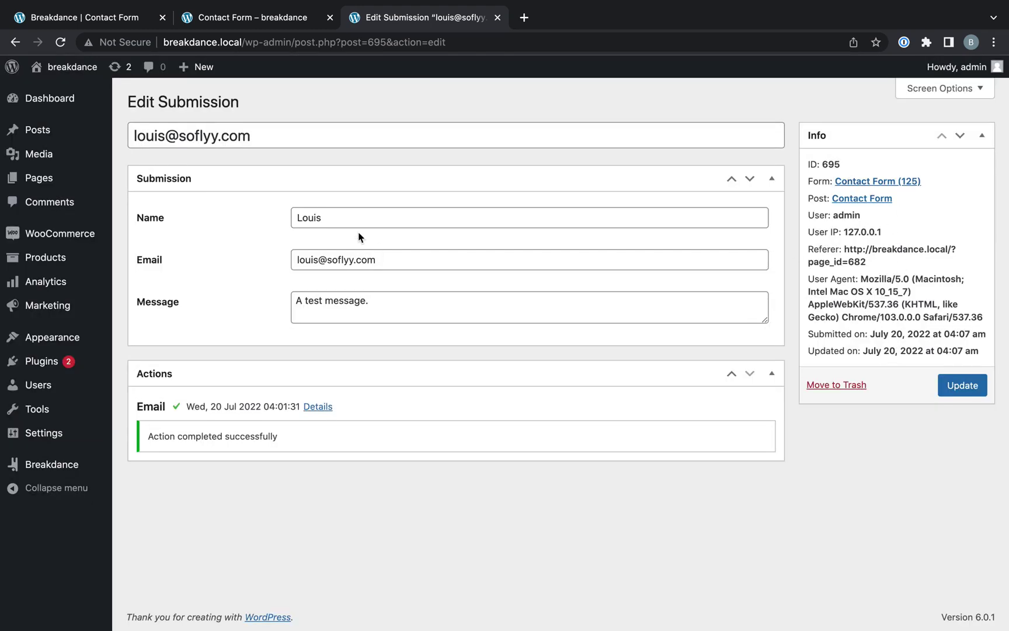
# - Back in the builder, clear the Form section with the reset × beside its header
pyautogui.click(98, 19)
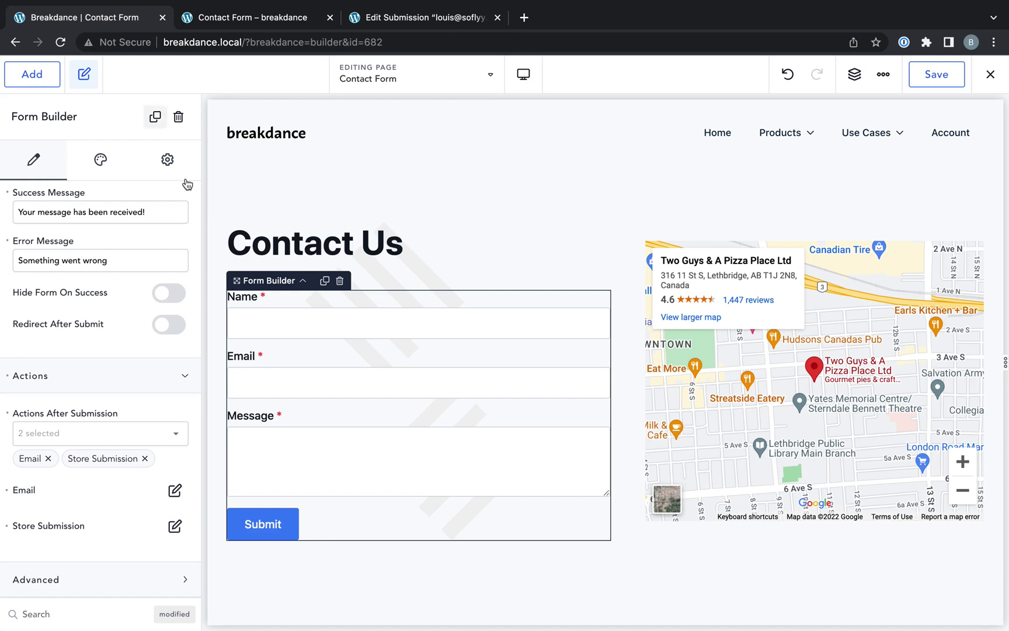
pyautogui.scroll(5, 122, 309)
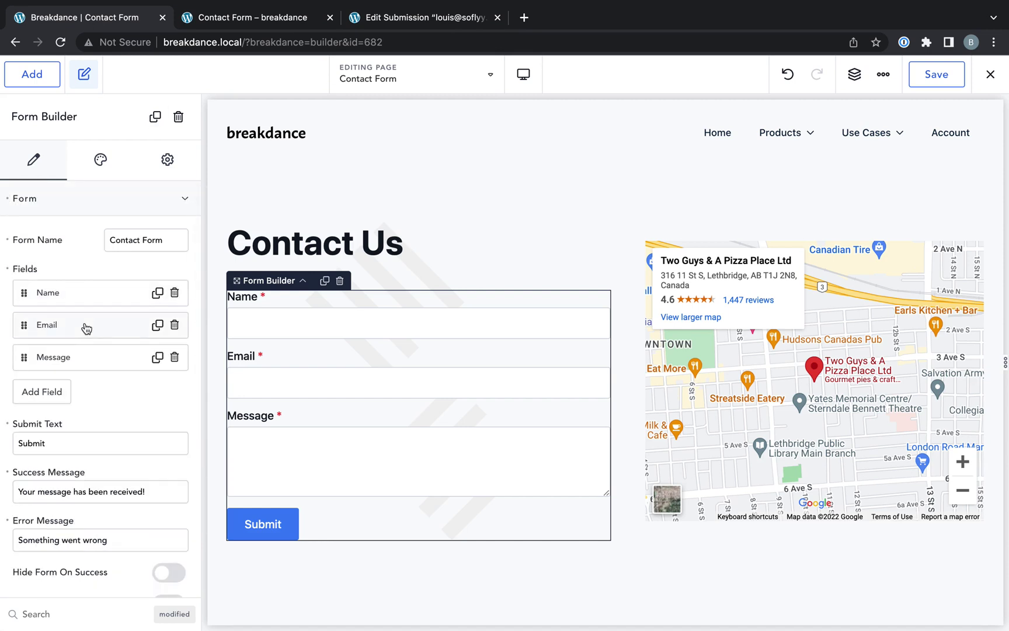
pyautogui.click(96, 205)
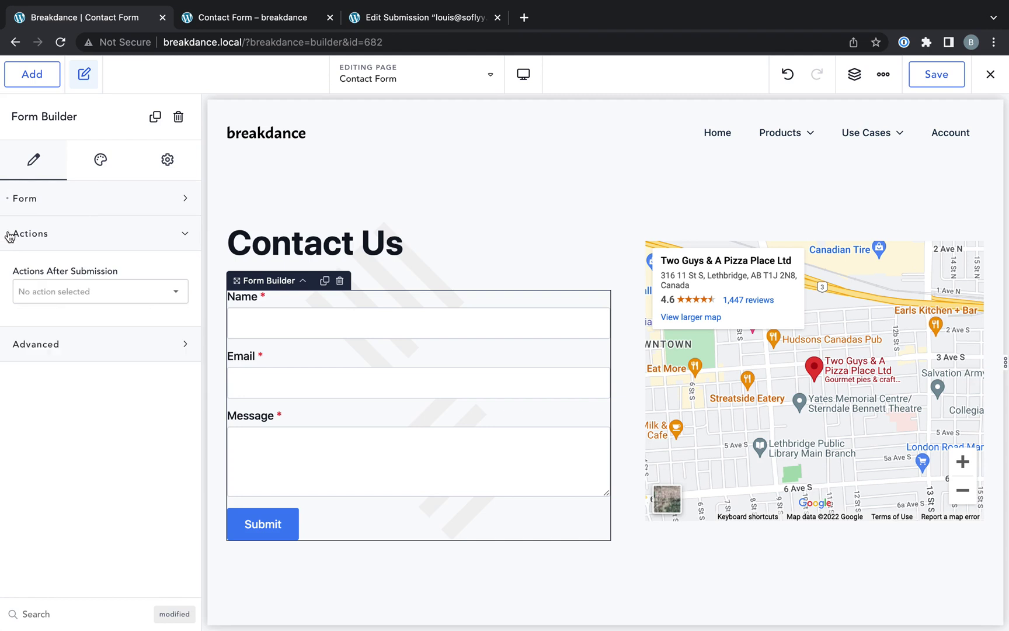
pyautogui.click(33, 209)
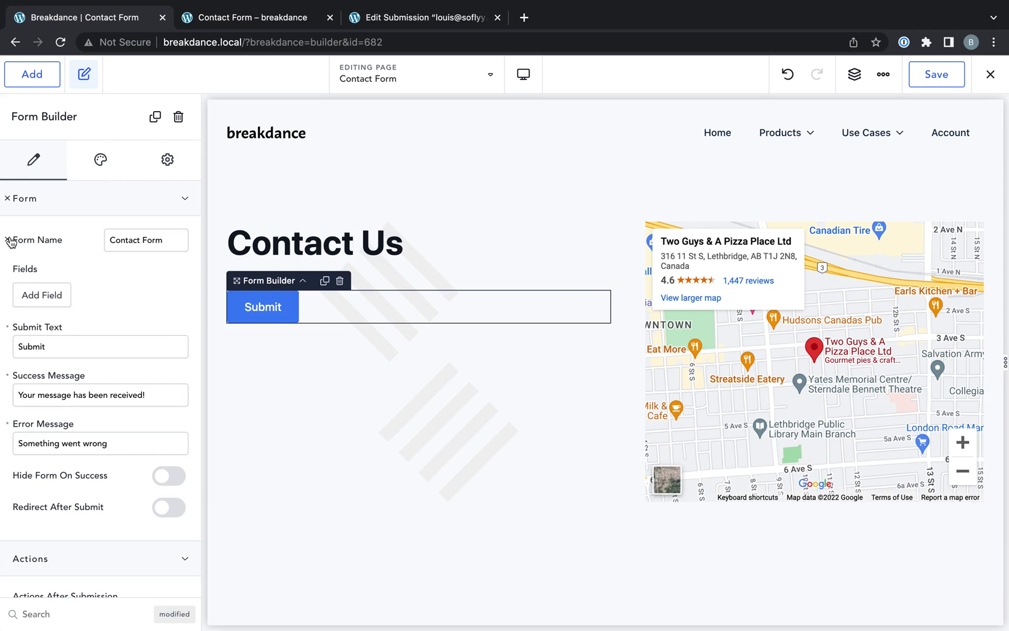
pyautogui.click(7, 198)
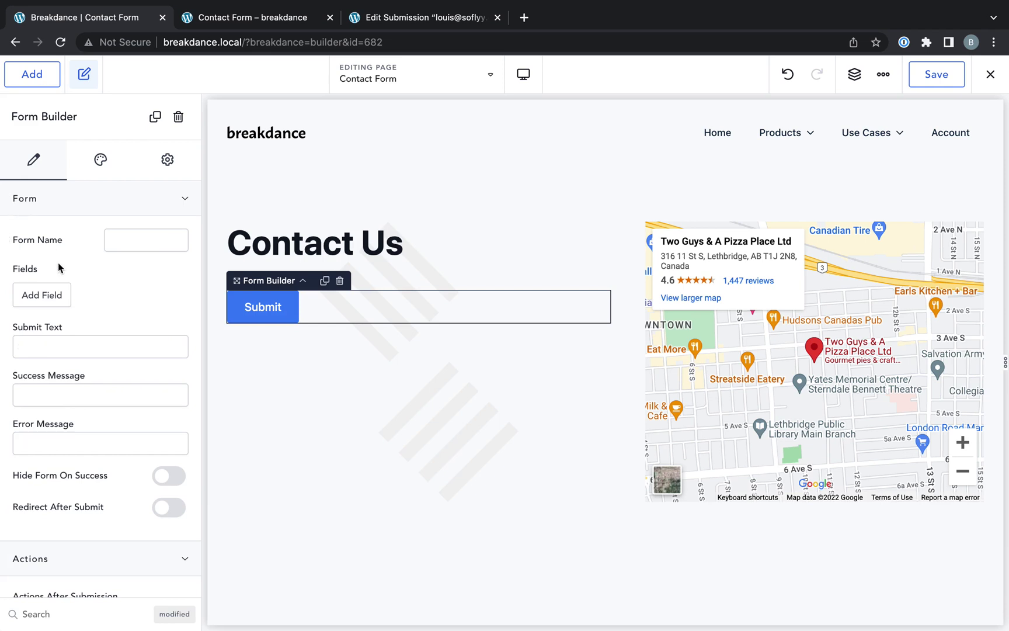
# - Add a Name text field and switch on Required in its Advanced settings
pyautogui.click(45, 294)
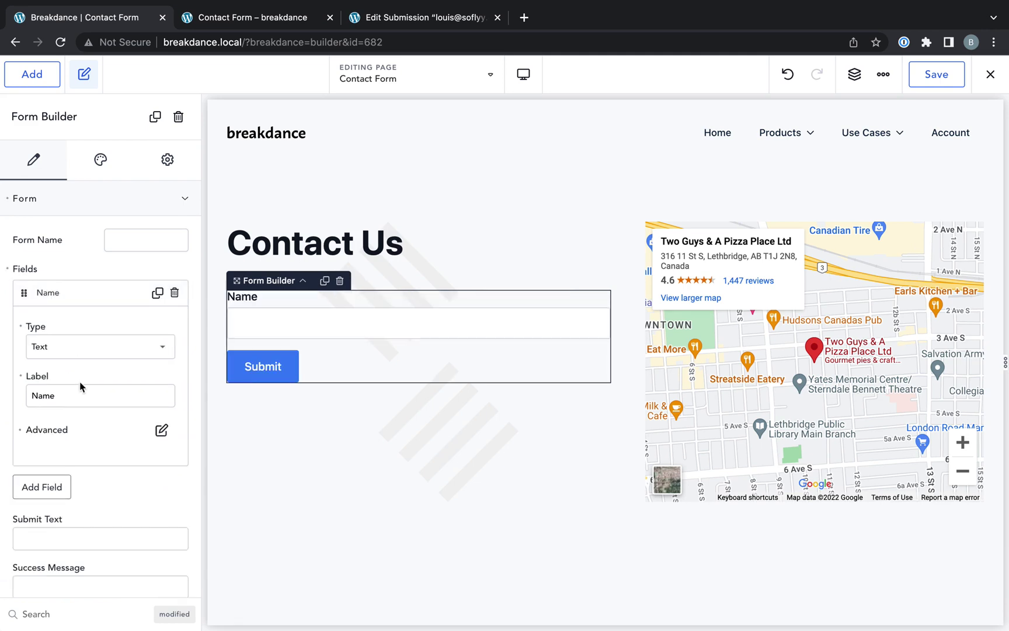
pyautogui.doubleClick(76, 403)
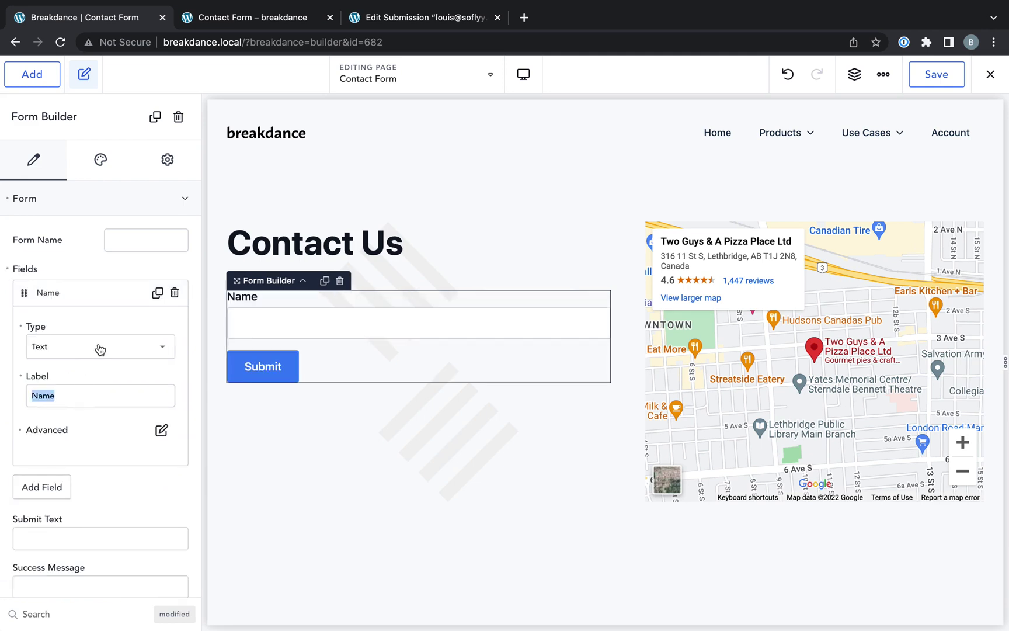
pyautogui.click(158, 433)
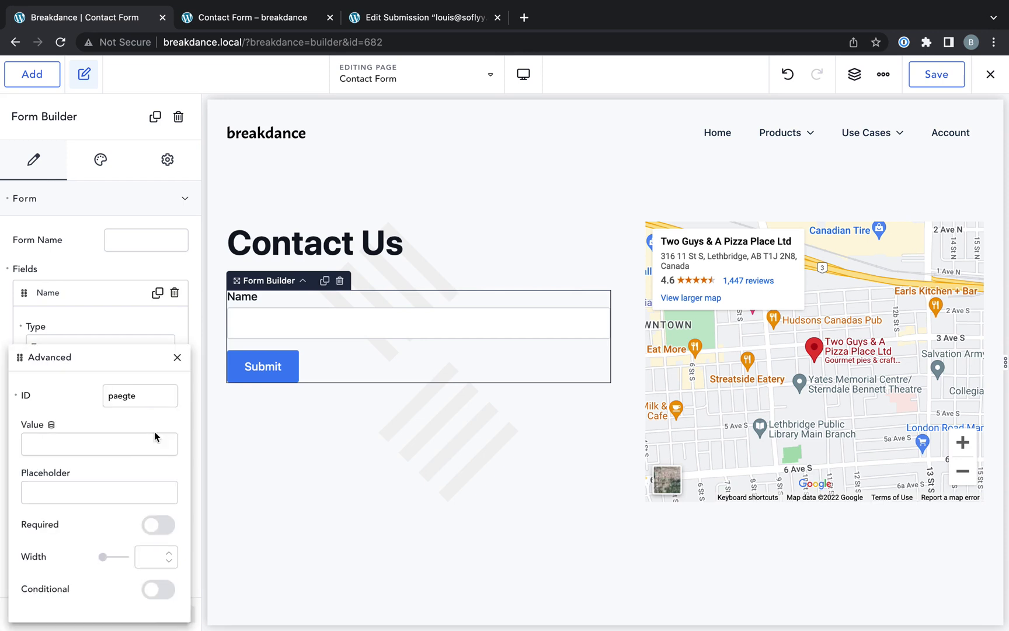
pyautogui.click(156, 525)
pyautogui.click(51, 425)
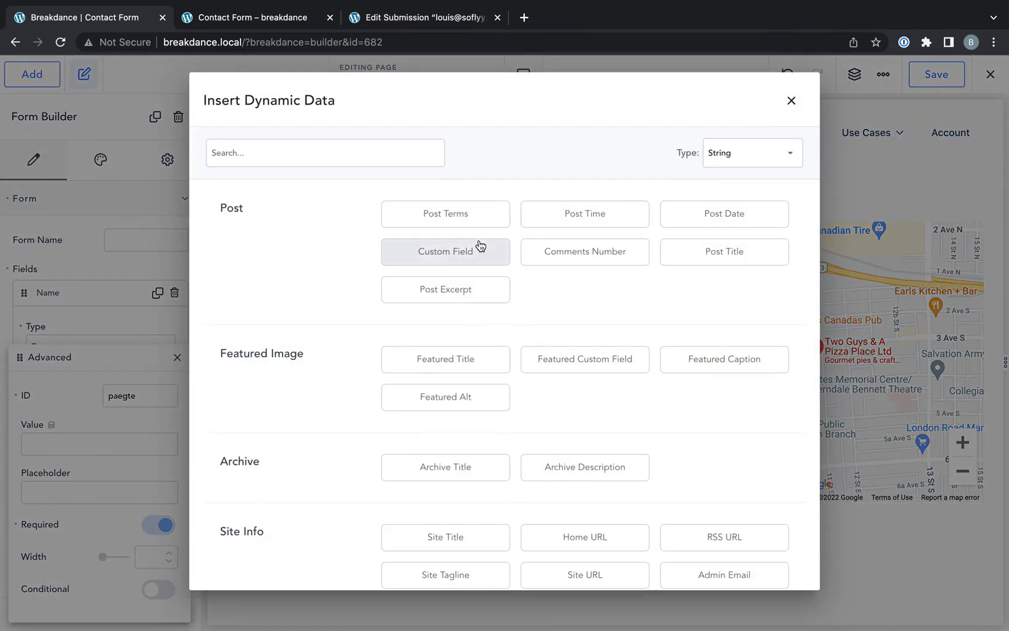
pyautogui.click(791, 104)
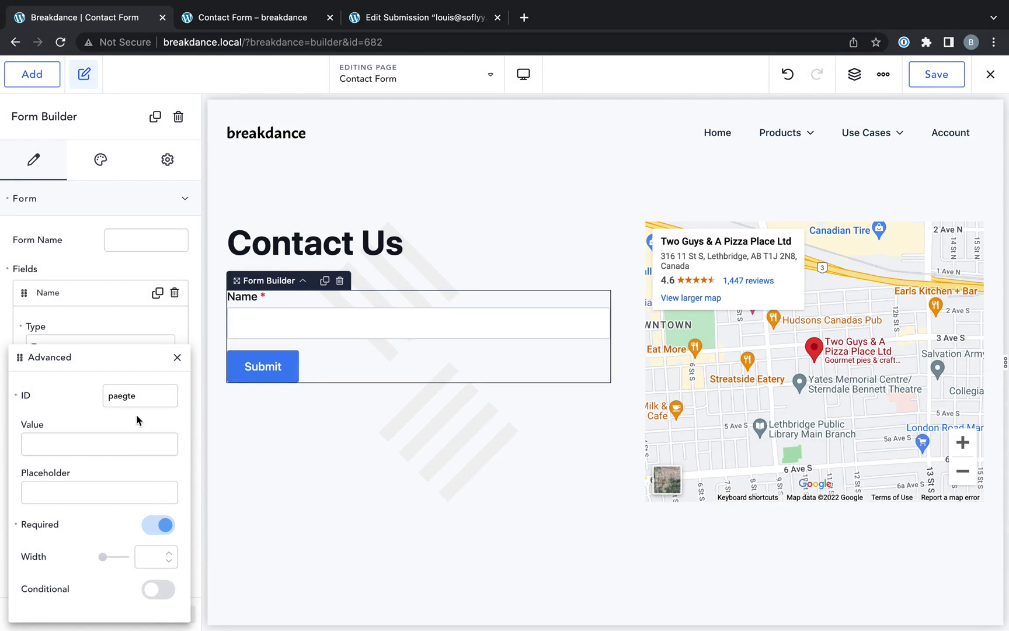
pyautogui.click(177, 357)
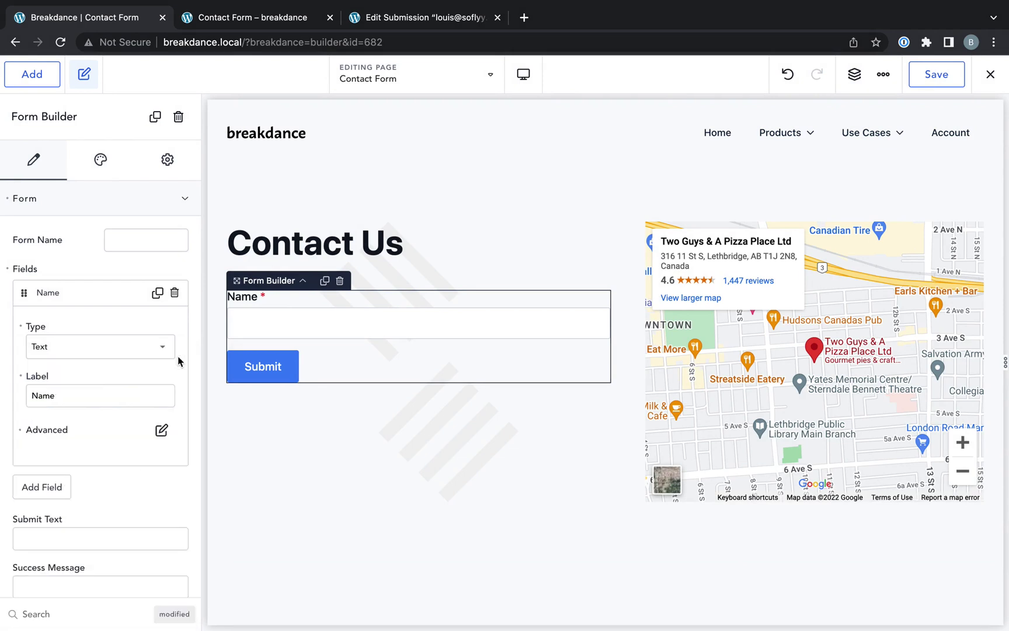
pyautogui.click(88, 299)
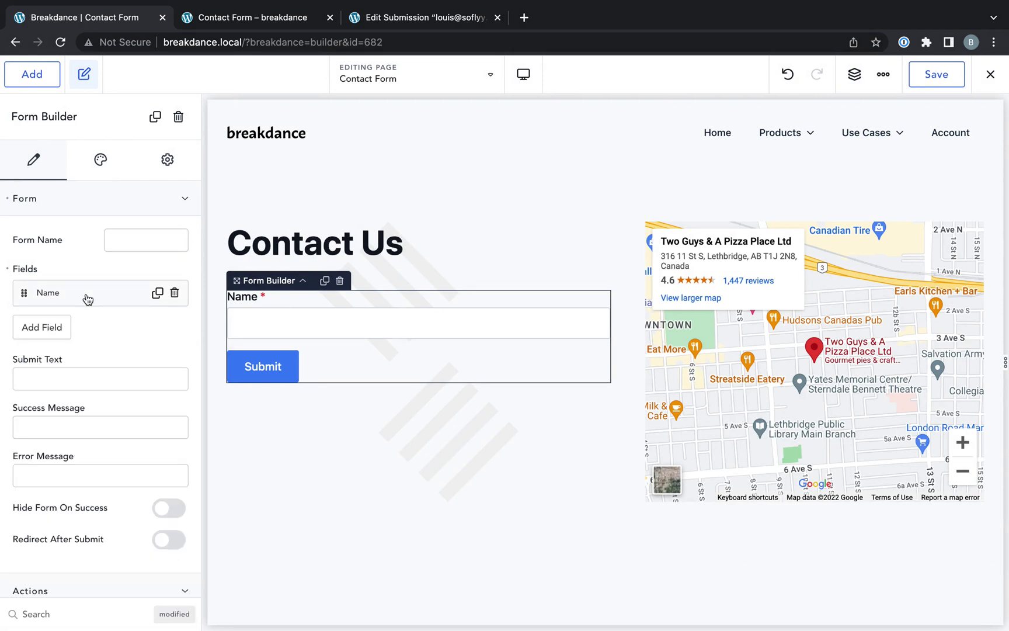
# - Add a Phone Number field of type Phone Number
pyautogui.click(43, 332)
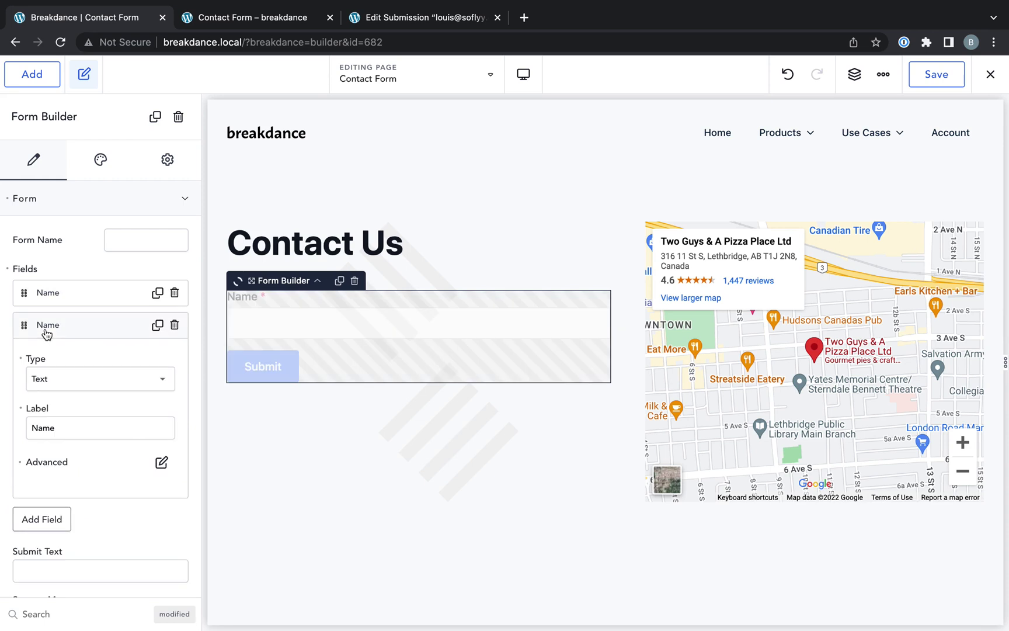
pyautogui.click(76, 383)
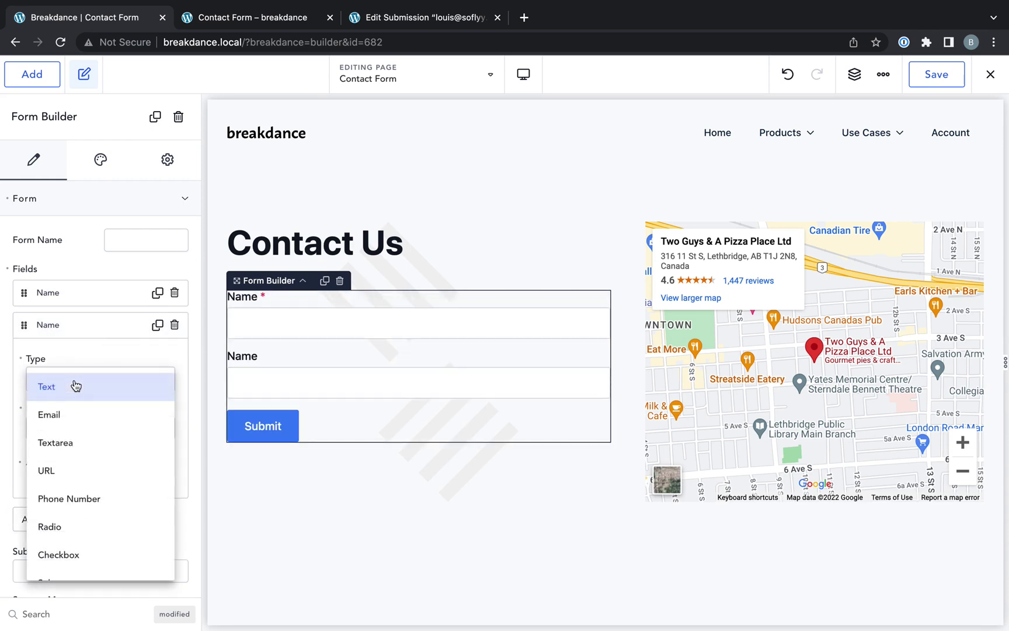
pyautogui.click(77, 498)
pyautogui.doubleClick(89, 423)
pyautogui.write('P')
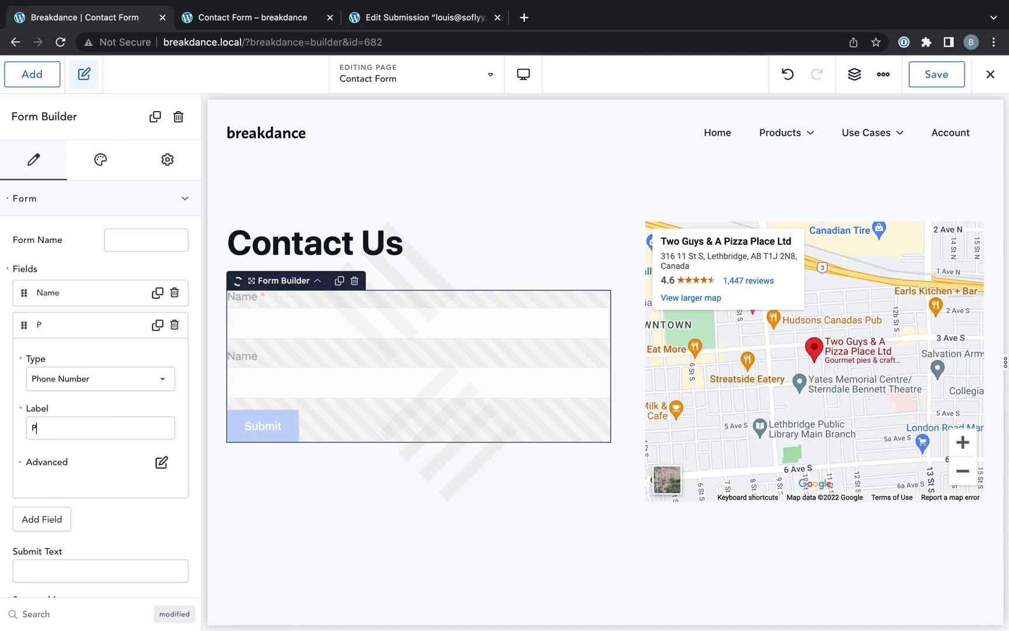
pyautogui.write('hone Number')
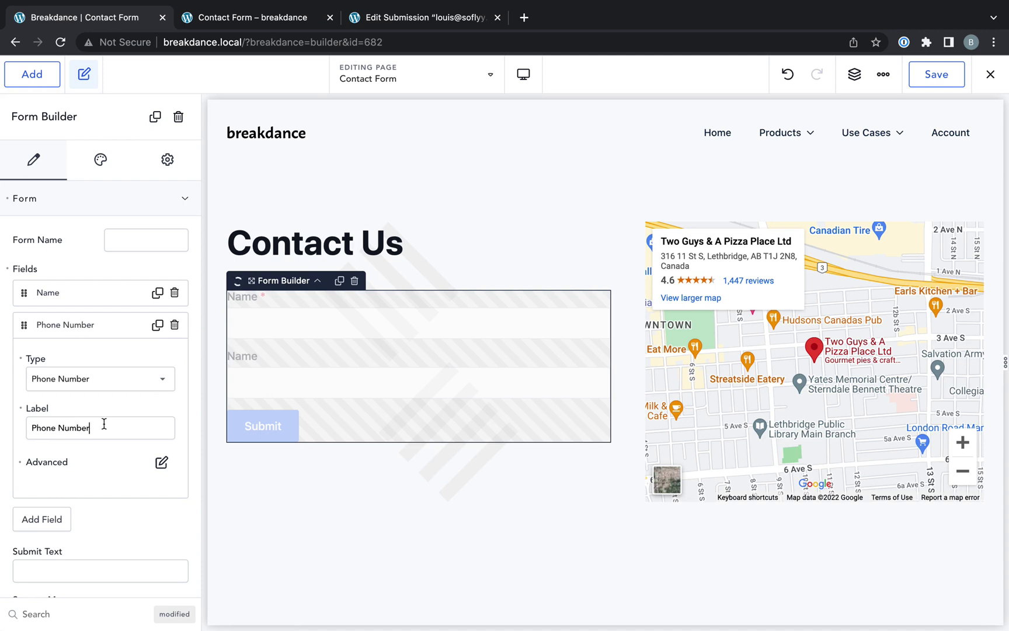
pyautogui.click(72, 325)
# - Add a required Email field, move it above Phone Number, and add a fourth field
pyautogui.click(49, 359)
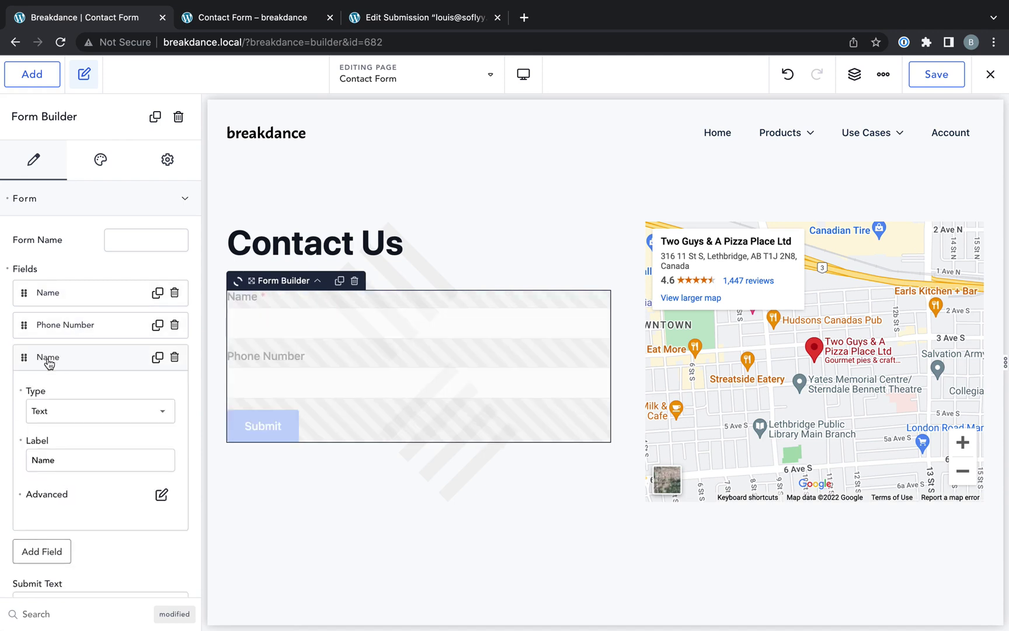
pyautogui.click(59, 411)
pyautogui.click(76, 448)
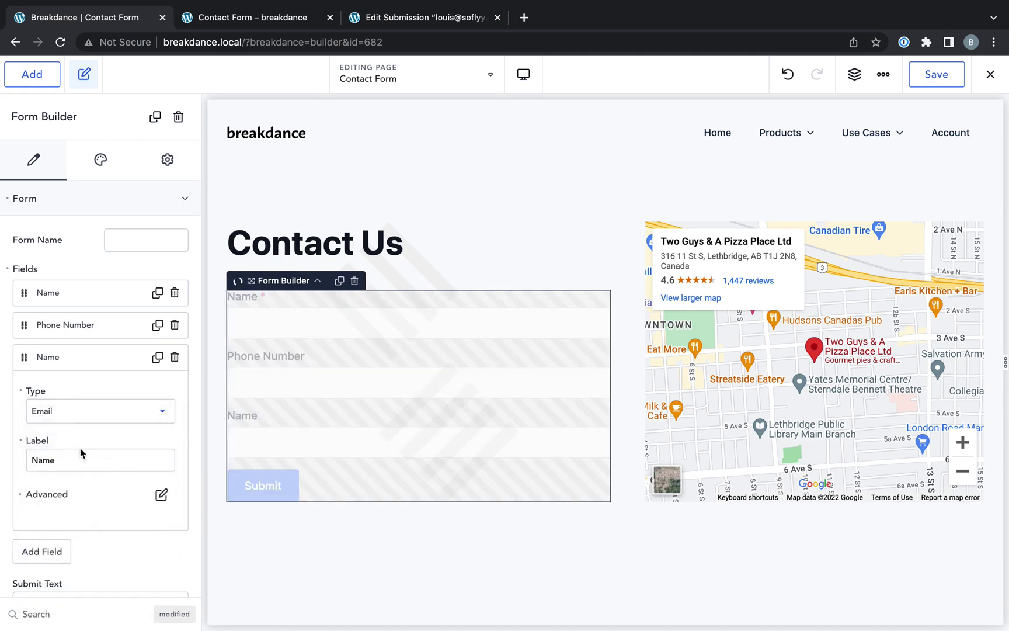
pyautogui.doubleClick(83, 461)
pyautogui.write('Email')
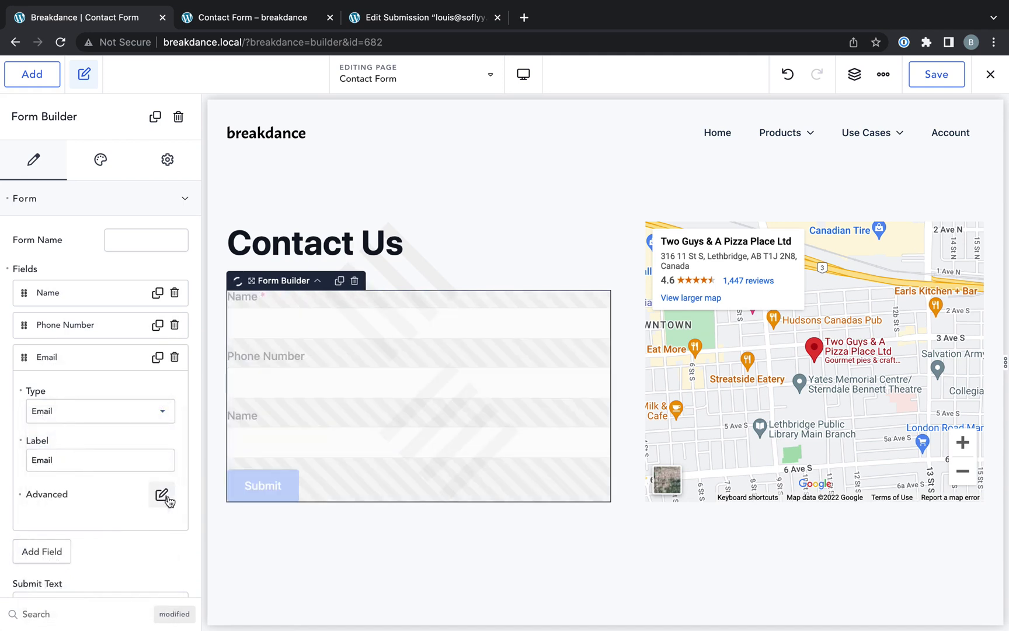
pyautogui.click(161, 495)
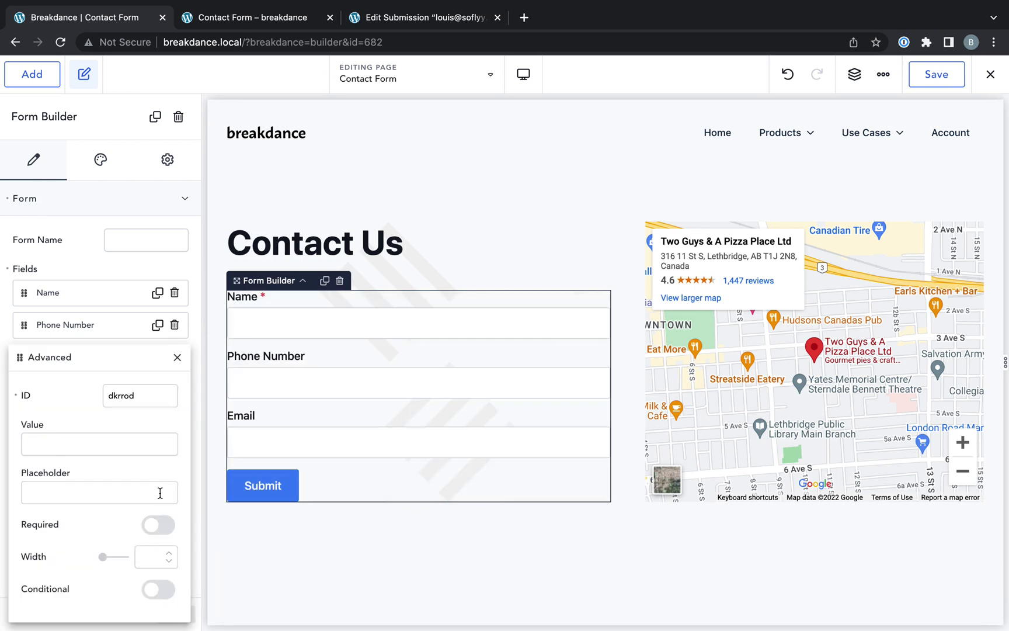
pyautogui.click(155, 524)
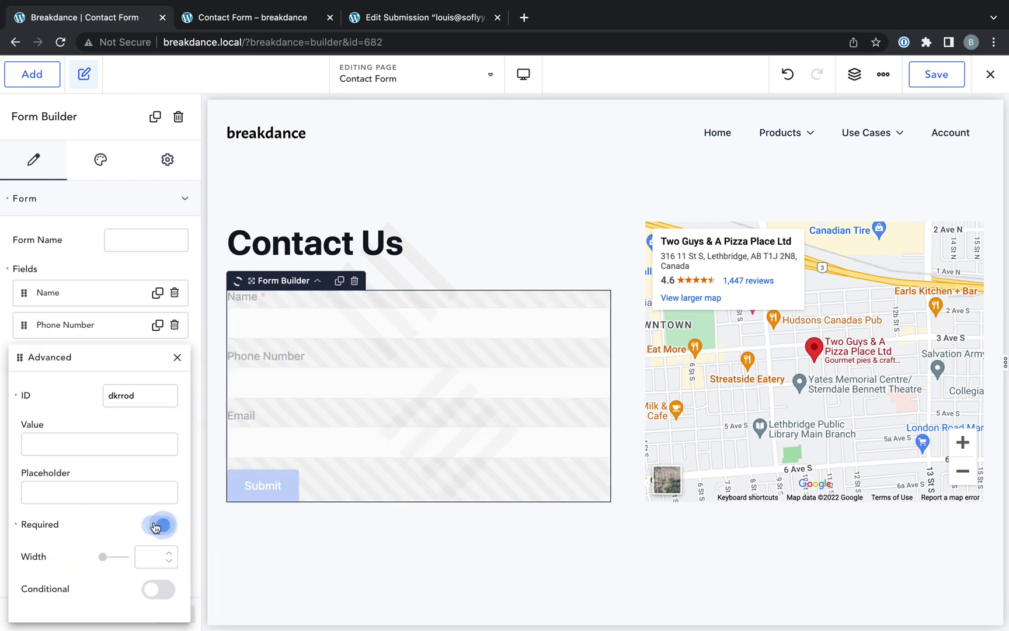
pyautogui.click(177, 357)
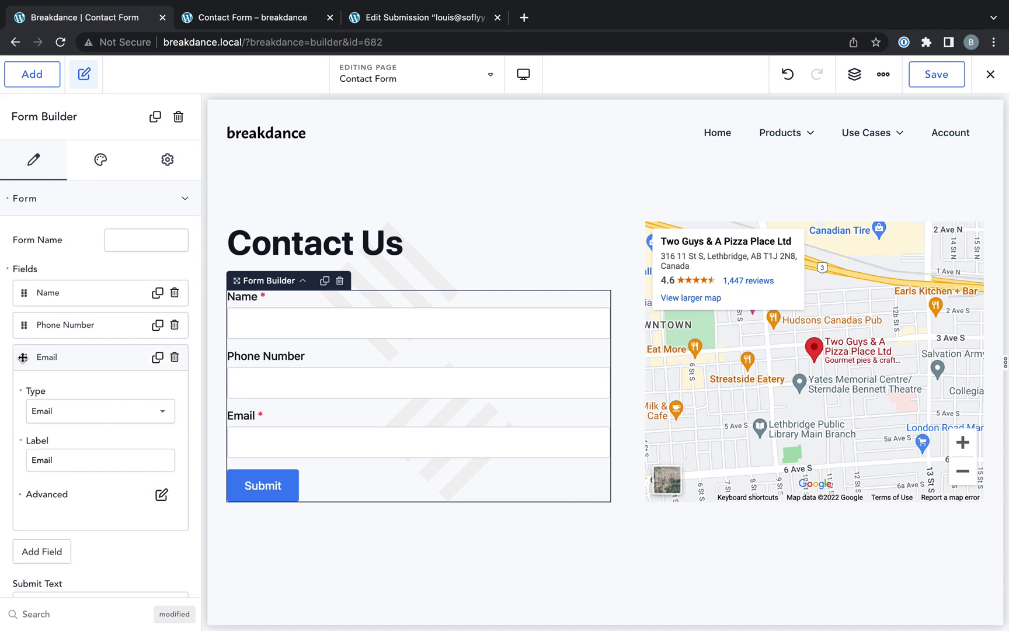
pyautogui.moveTo(24, 356); pyautogui.dragTo(24, 324)
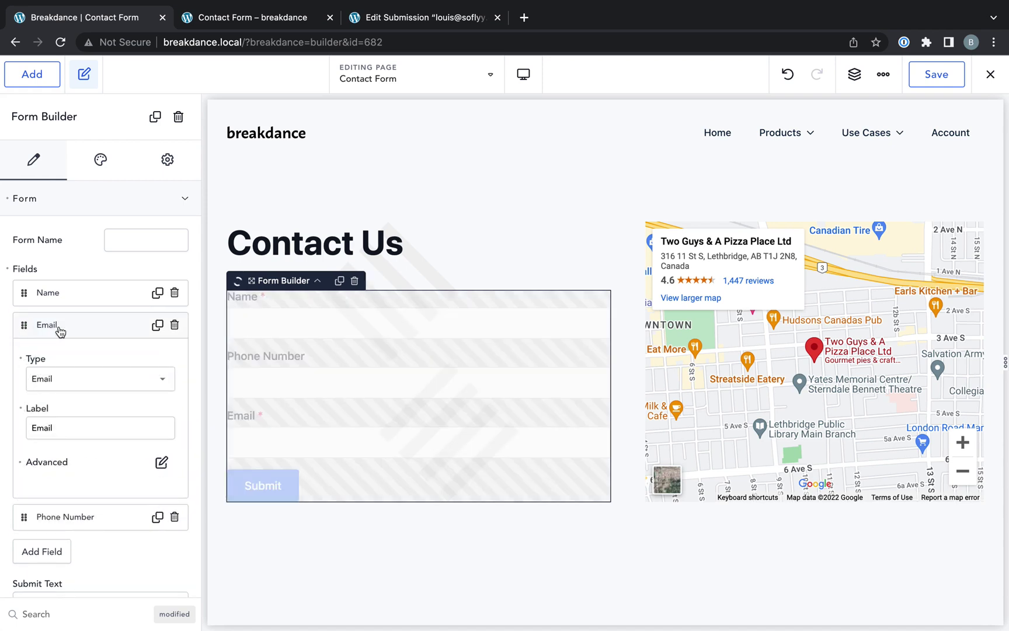
pyautogui.click(81, 335)
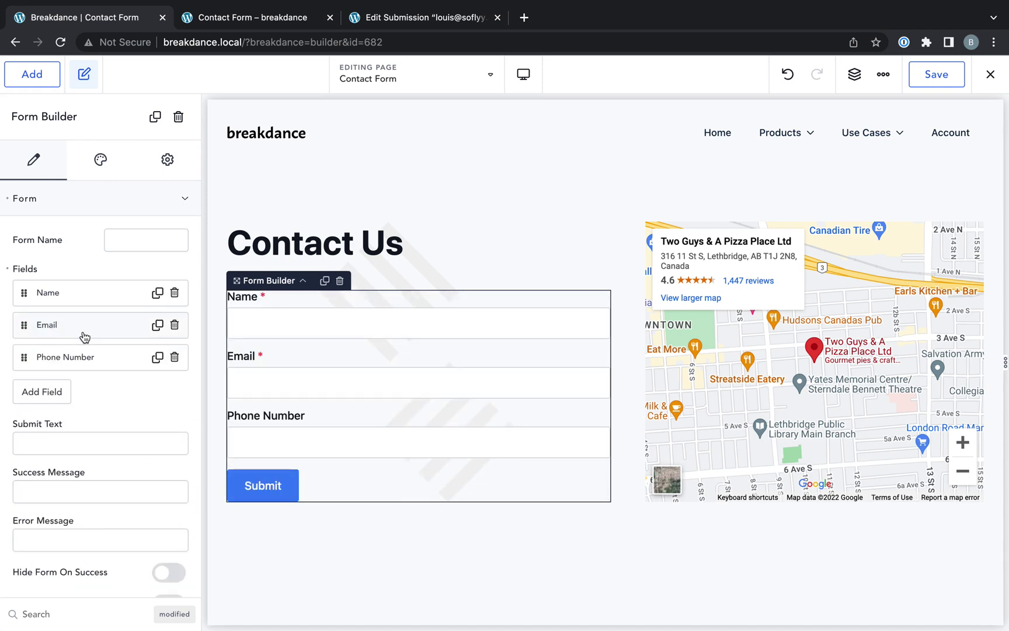
pyautogui.click(51, 397)
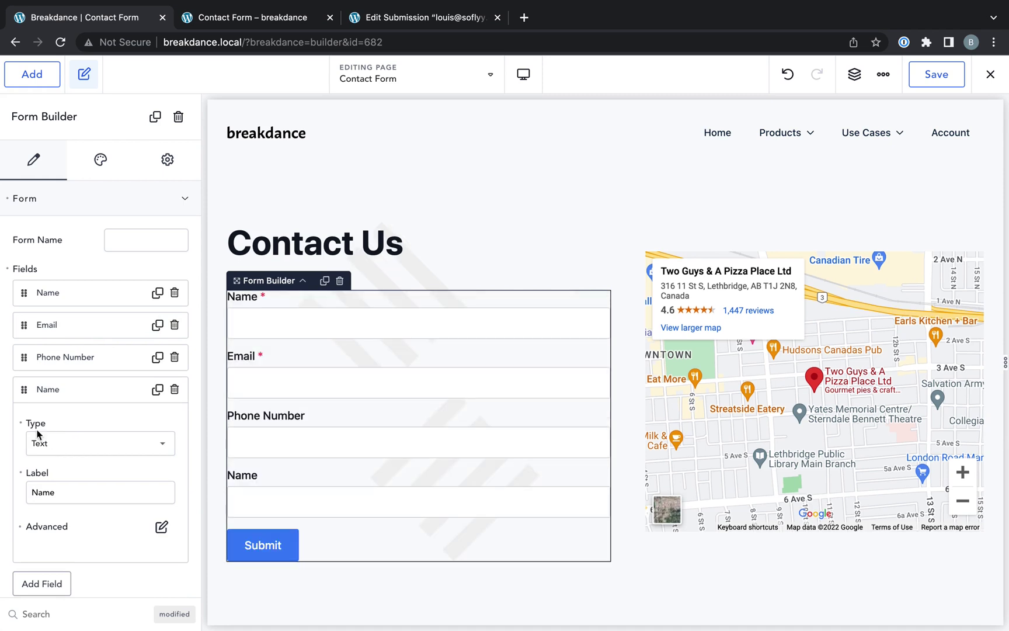
# - Label the fourth field 'Message' and change its type to Textarea
pyautogui.doubleClick(78, 484)
pyautogui.write('Message')
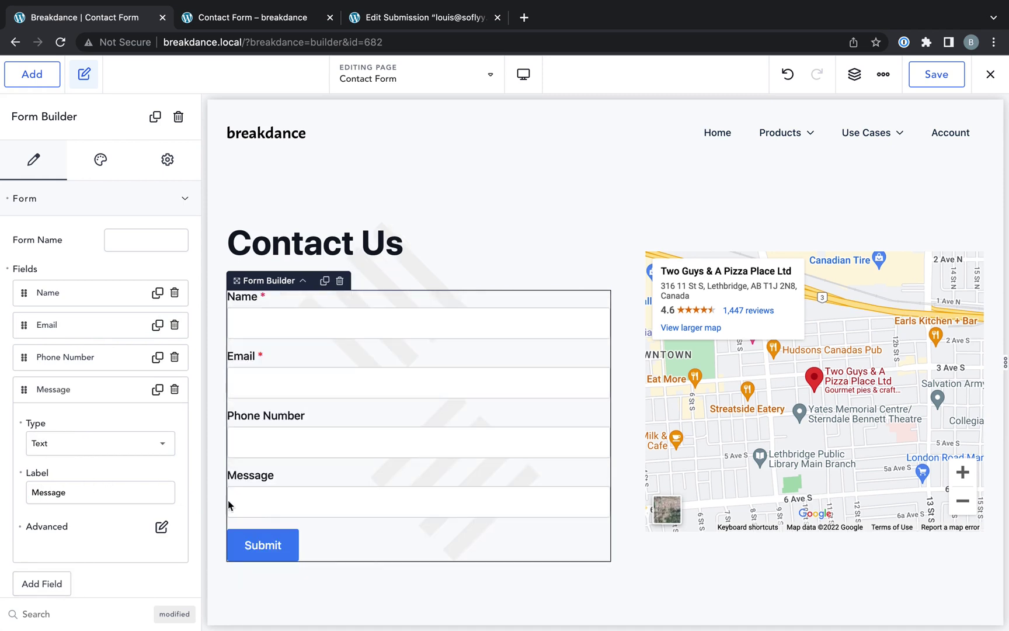
pyautogui.click(124, 450)
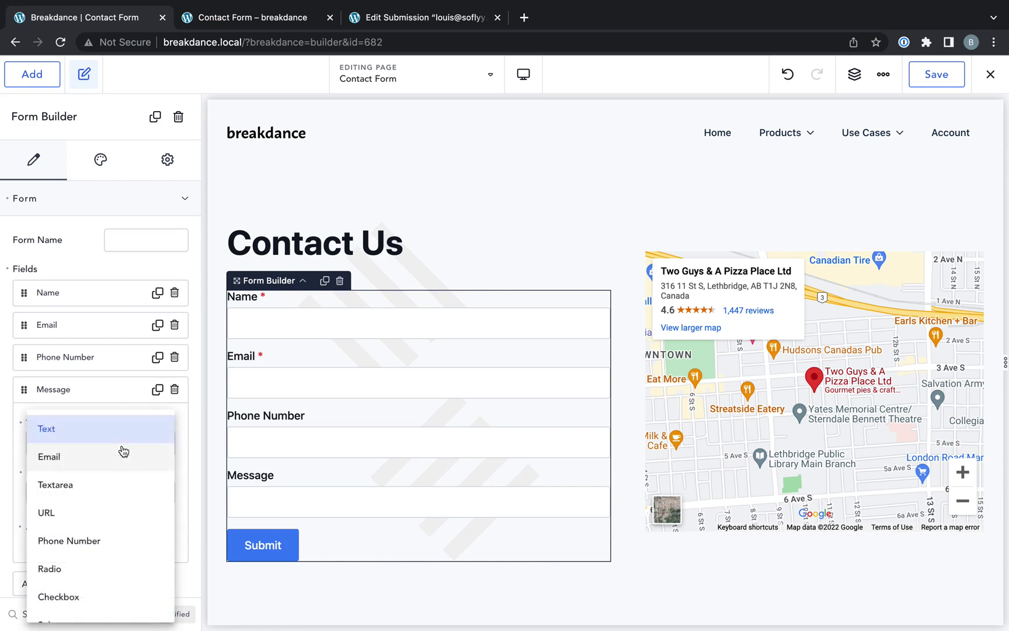
pyautogui.click(97, 486)
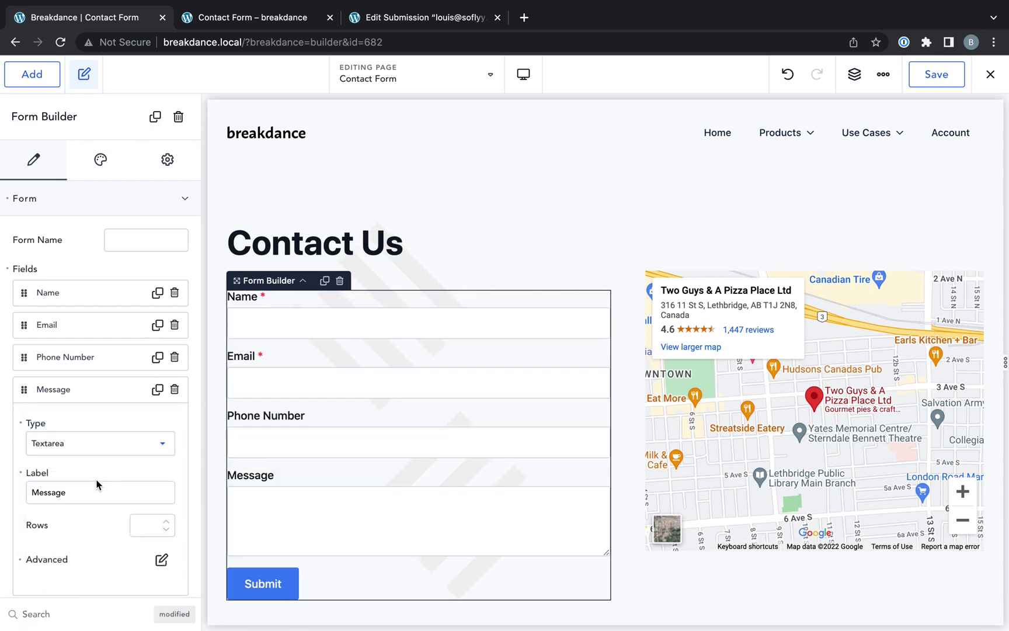
pyautogui.click(108, 390)
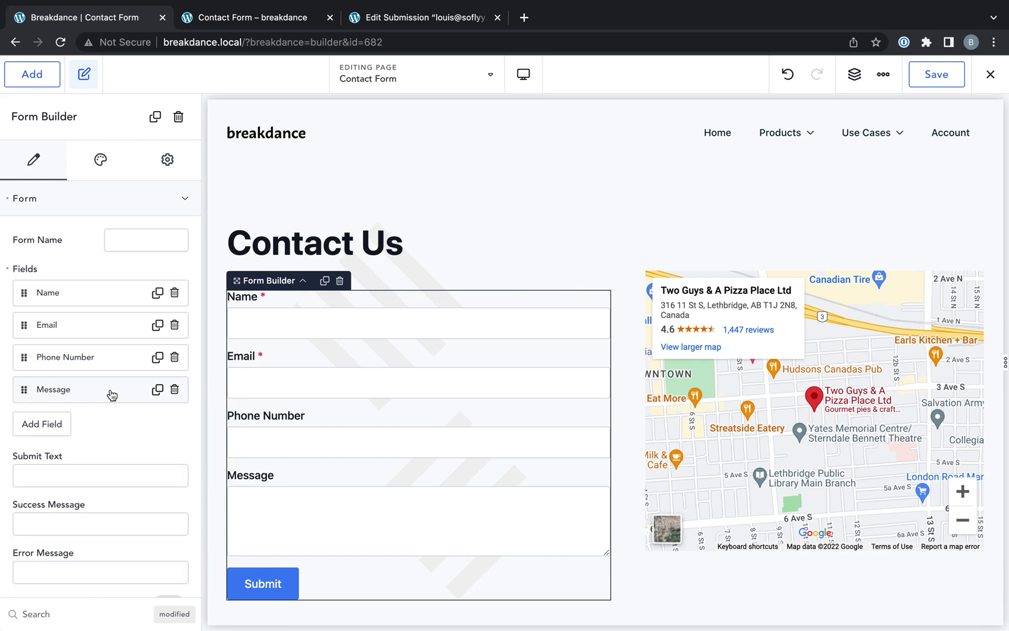
# - Add a Radio field labelled 'Fries with that?'
pyautogui.scroll(-1, 311, 478)
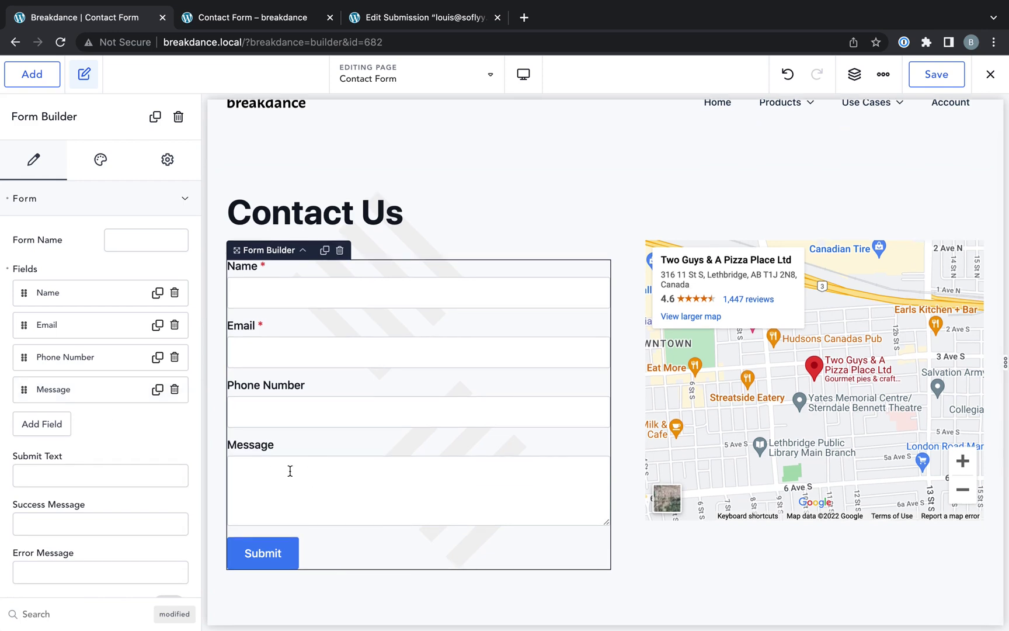
pyautogui.click(42, 435)
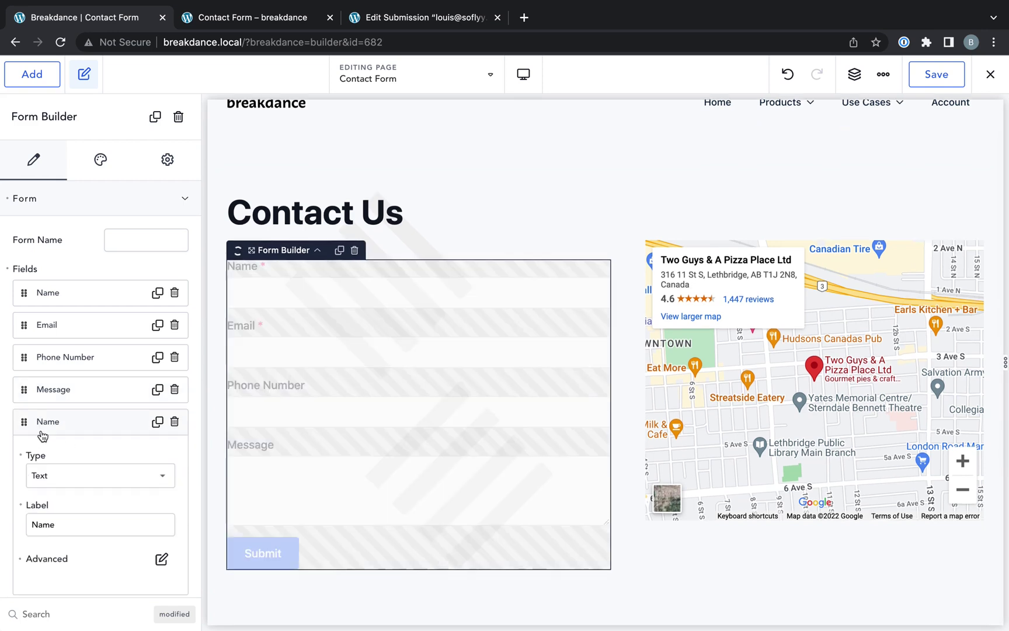
pyautogui.click(71, 476)
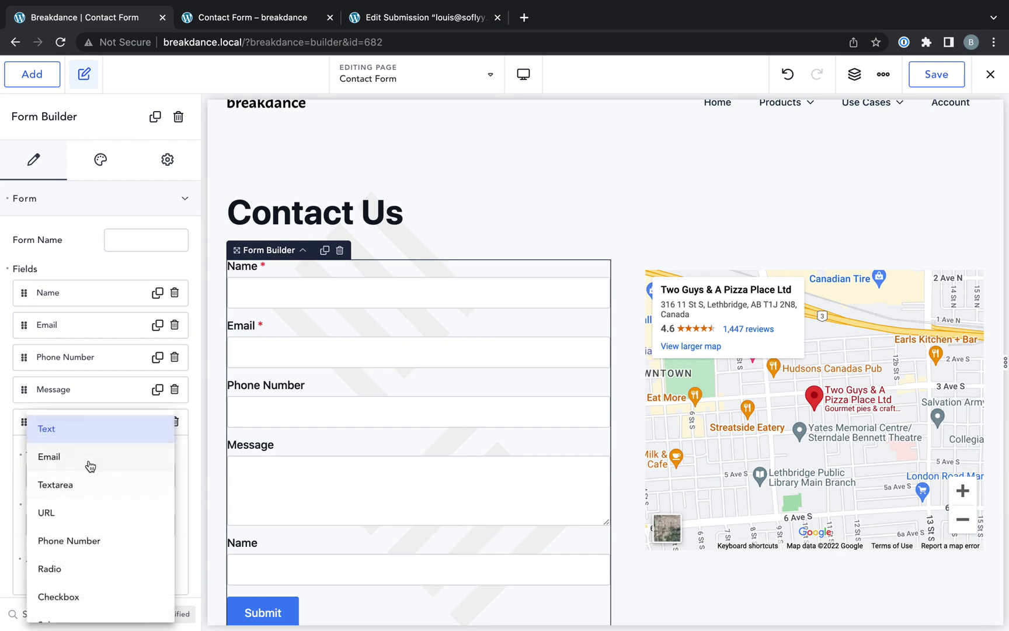
pyautogui.click(76, 568)
pyautogui.doubleClick(104, 524)
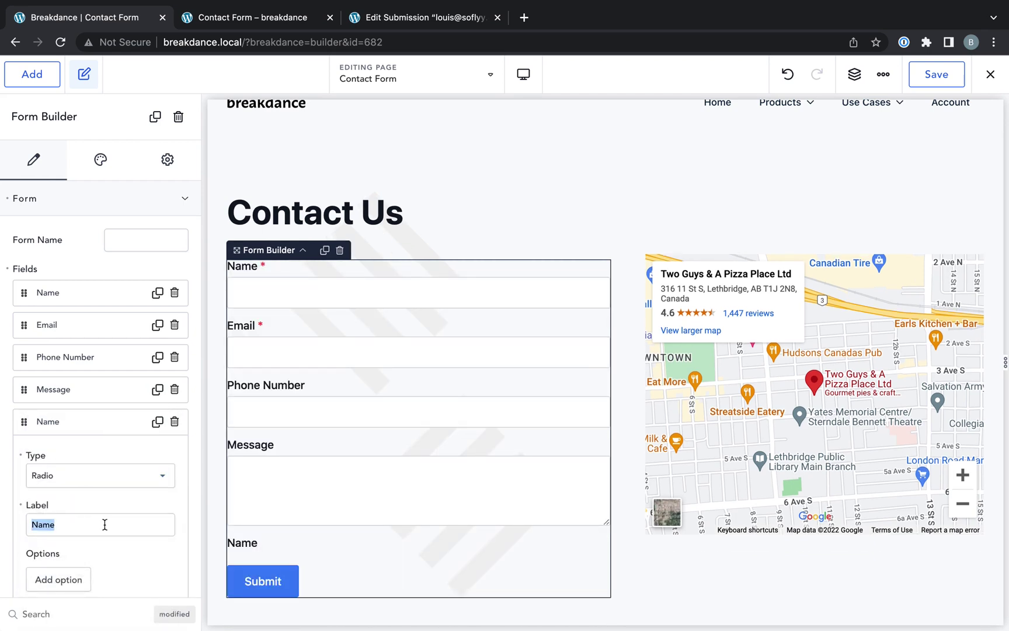
pyautogui.write('Fries with that?')
# - Give the fries question a first answer labelled Yes with value yes
pyautogui.scroll(-5, 94, 523)
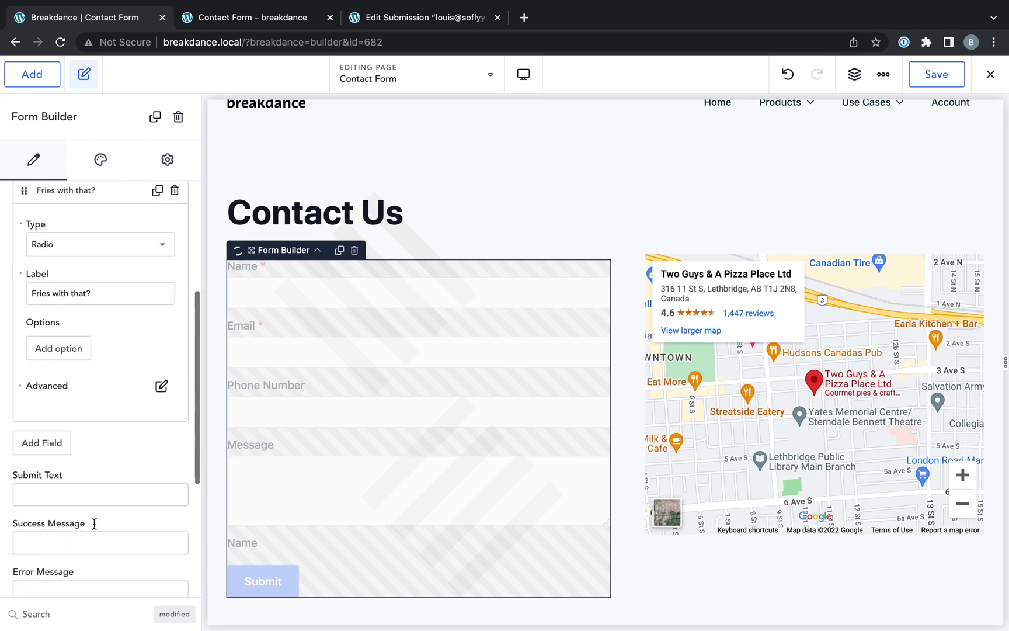
pyautogui.click(62, 349)
pyautogui.click(78, 397)
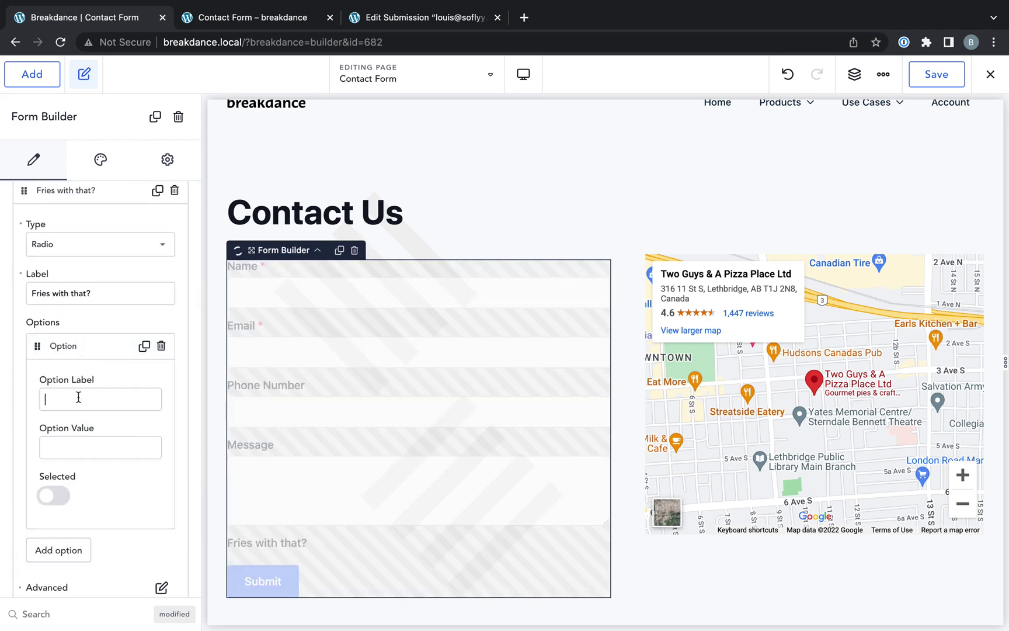
pyautogui.write('Yes')
pyautogui.write('yes')
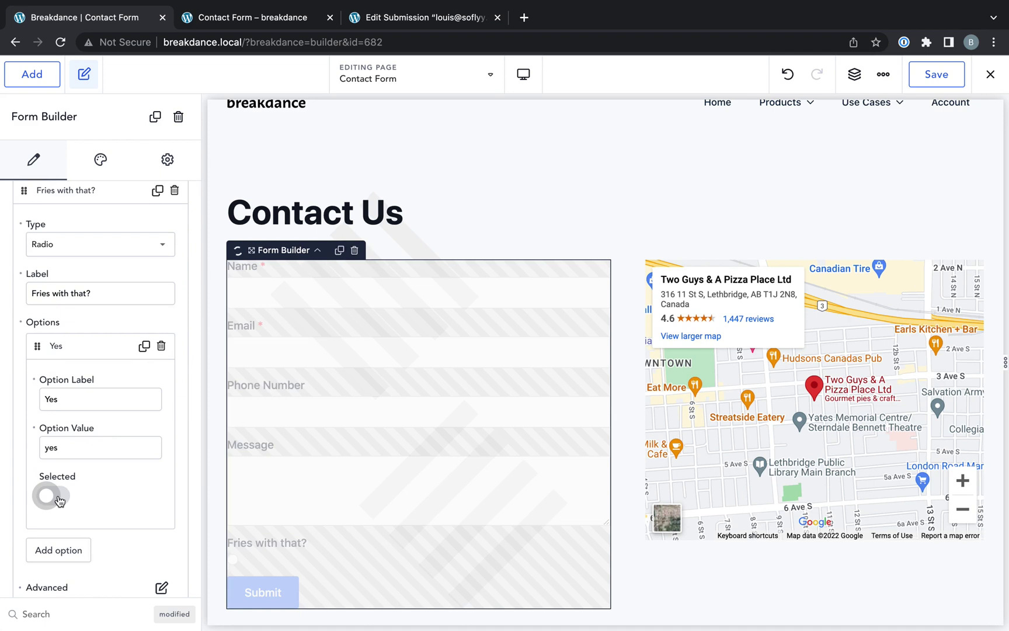
pyautogui.click(53, 496)
pyautogui.click(113, 347)
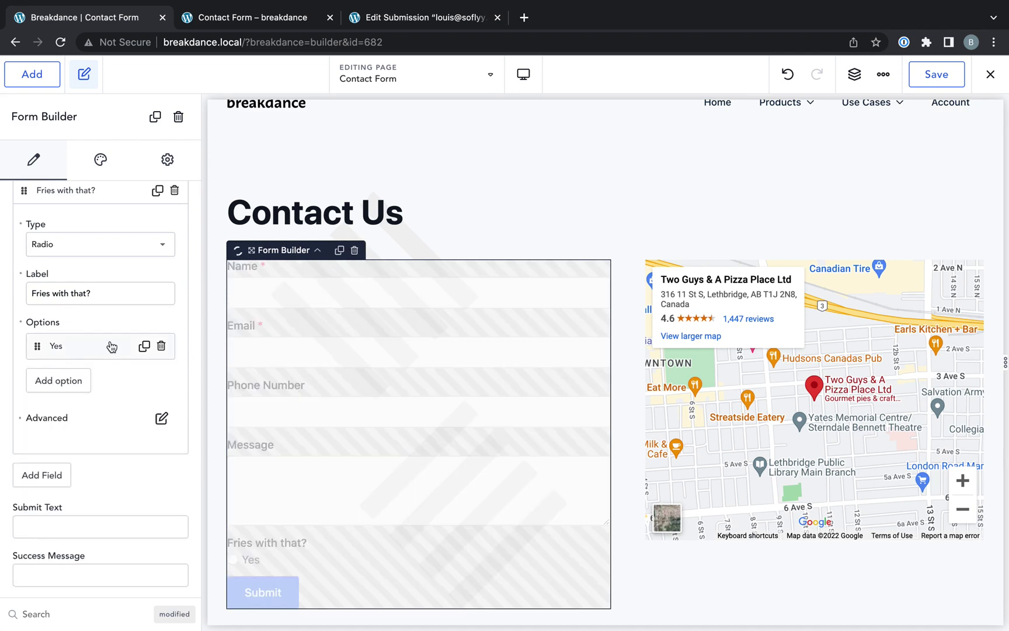
# - Add a No answer with value no, and turn off Selected on Yes
pyautogui.click(72, 381)
pyautogui.click(80, 431)
pyautogui.write('No')
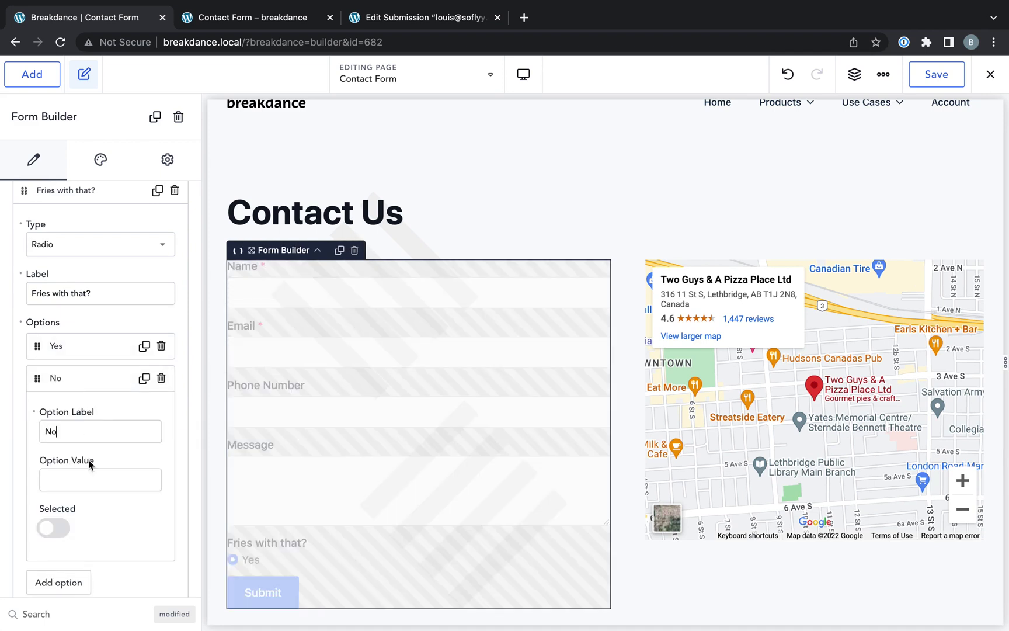
pyautogui.click(88, 470)
pyautogui.write('no')
pyautogui.click(58, 526)
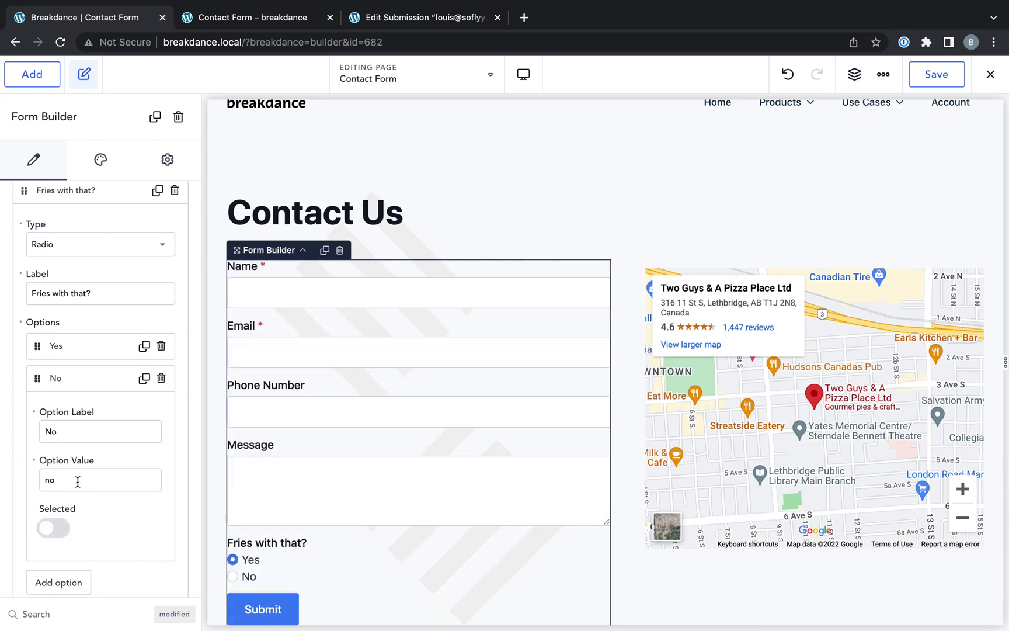
pyautogui.click(86, 380)
pyautogui.click(100, 353)
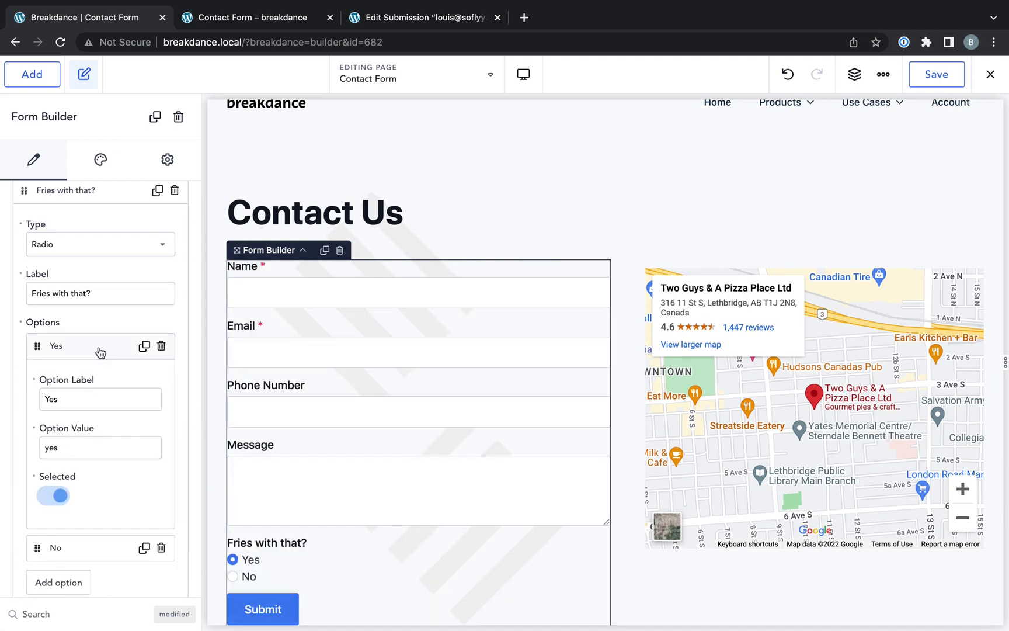
pyautogui.click(57, 500)
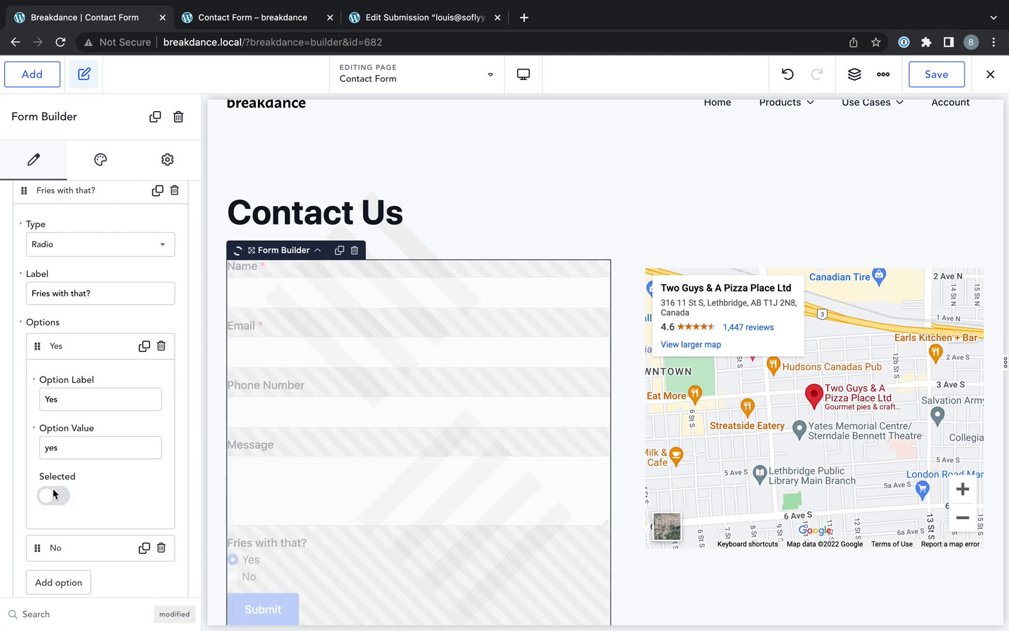
pyautogui.click(86, 354)
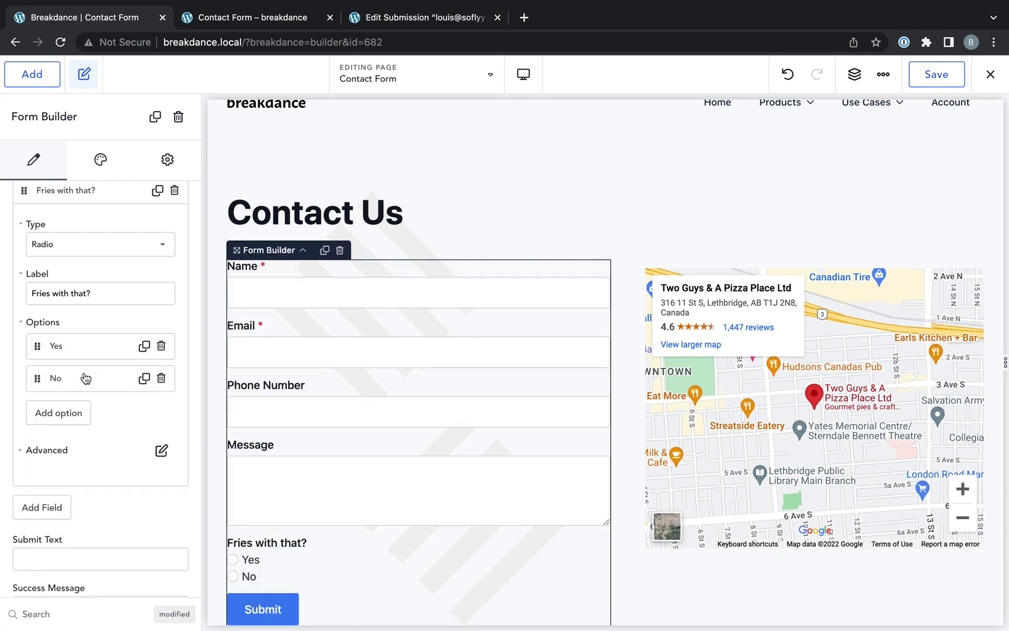
pyautogui.scroll(2, 88, 351)
# - Add a field labelled Size and set its type to Select
pyautogui.click(94, 260)
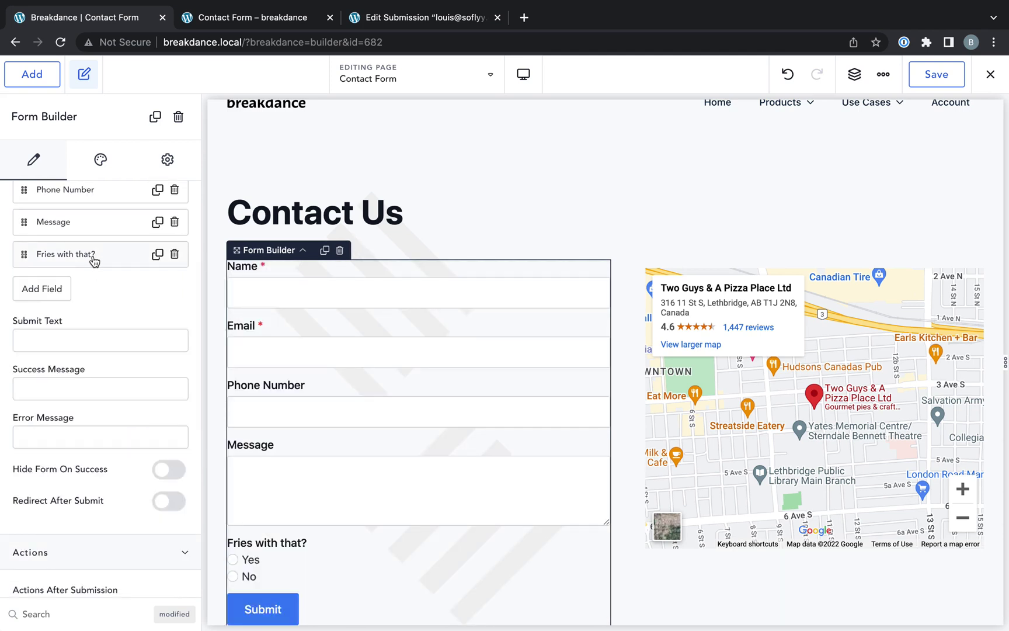
pyautogui.click(44, 288)
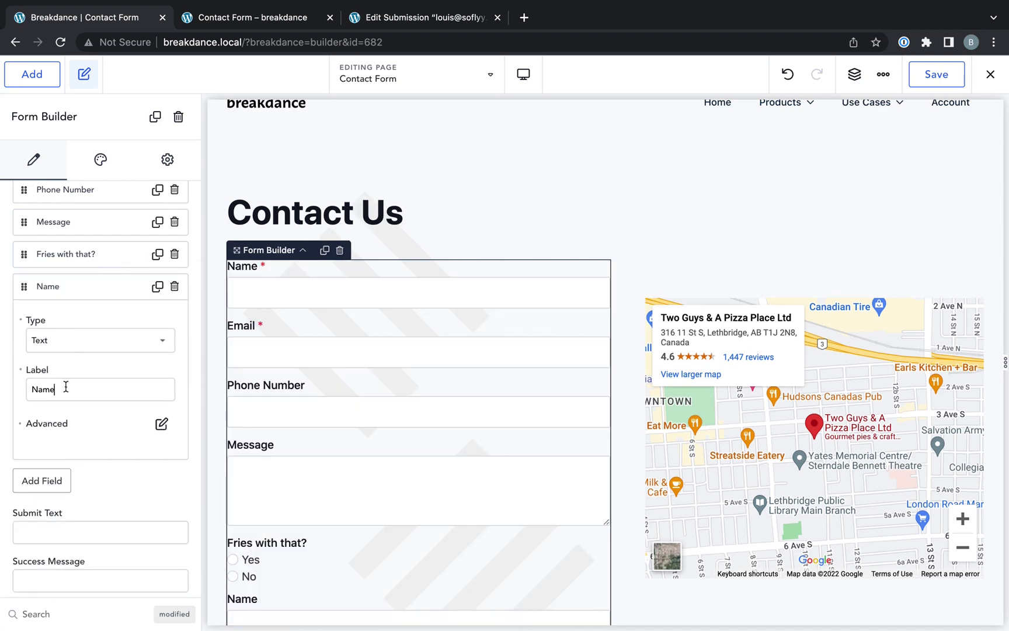
pyautogui.doubleClick(66, 387)
pyautogui.write('Size')
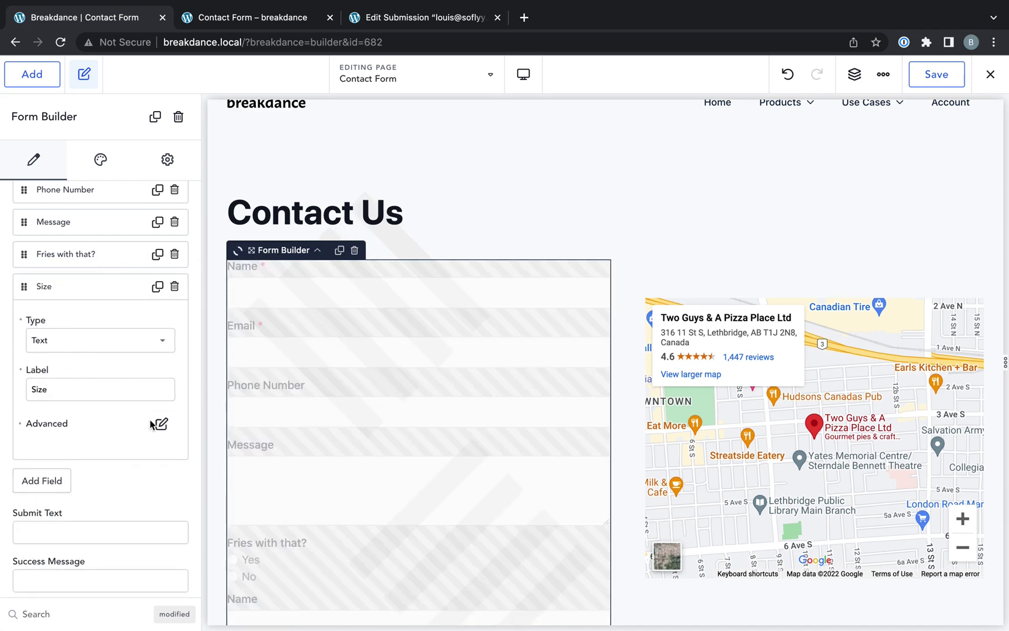
pyautogui.click(161, 423)
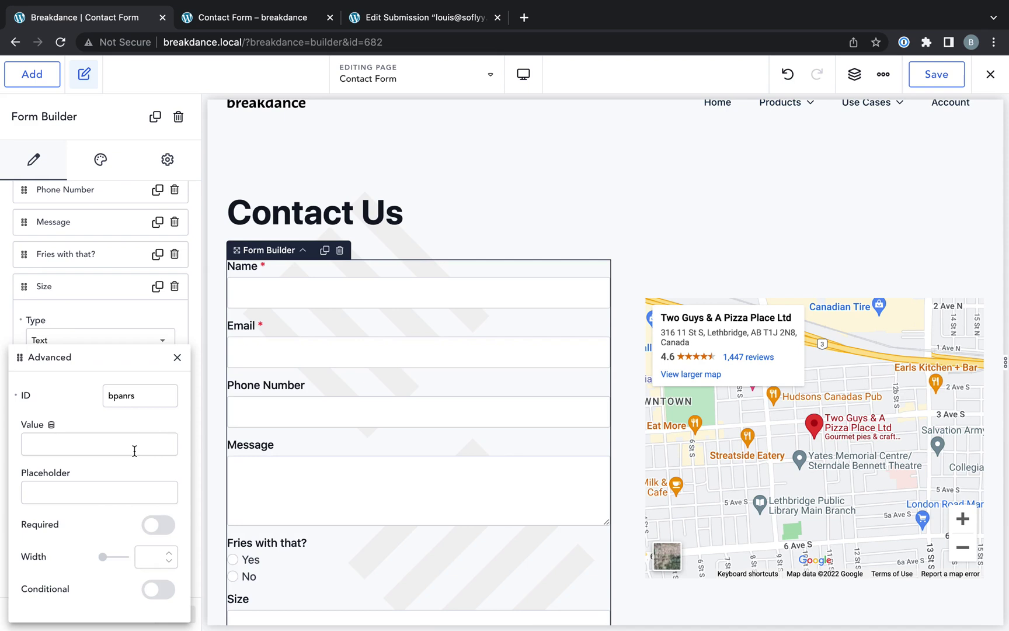
pyautogui.click(178, 357)
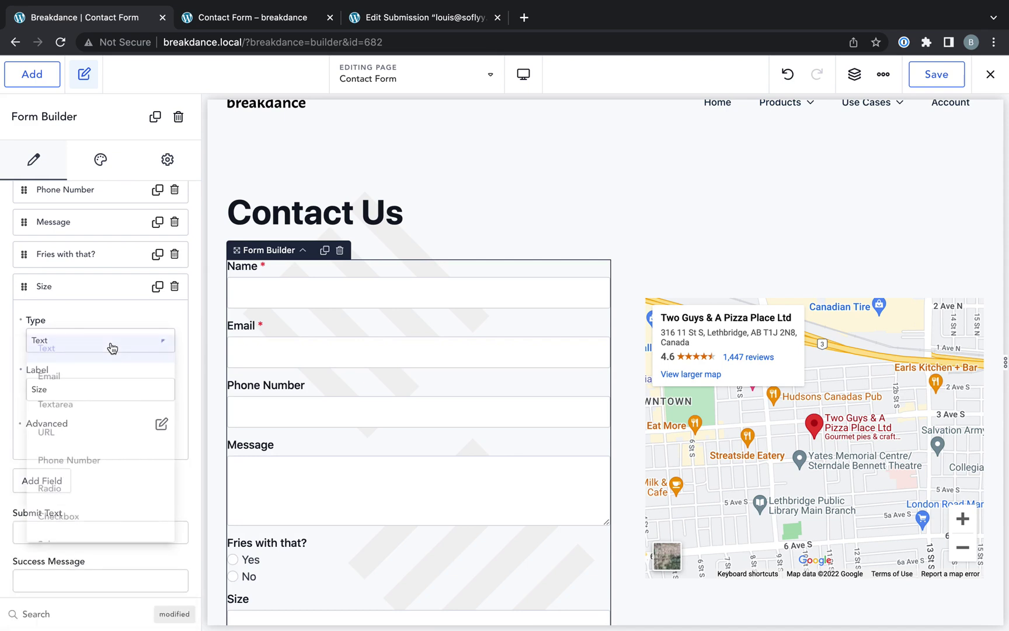
pyautogui.scroll(-1, 81, 457)
pyautogui.scroll(-2, 87, 442)
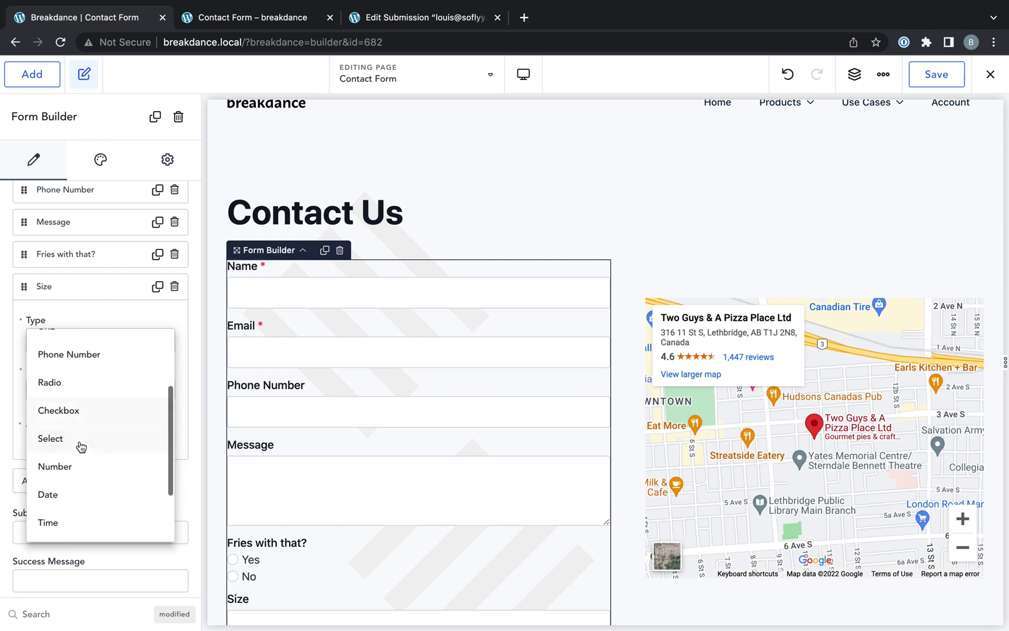
pyautogui.click(82, 440)
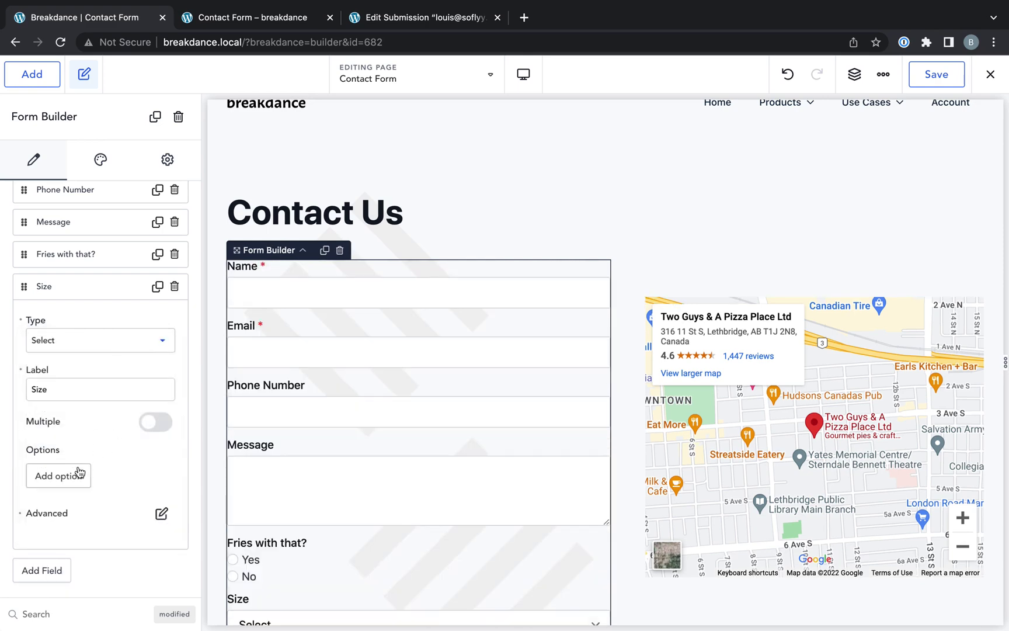
# - Add a Small option to the Size dropdown and duplicate it as Medium
pyautogui.click(77, 477)
pyautogui.scroll(-1, 79, 522)
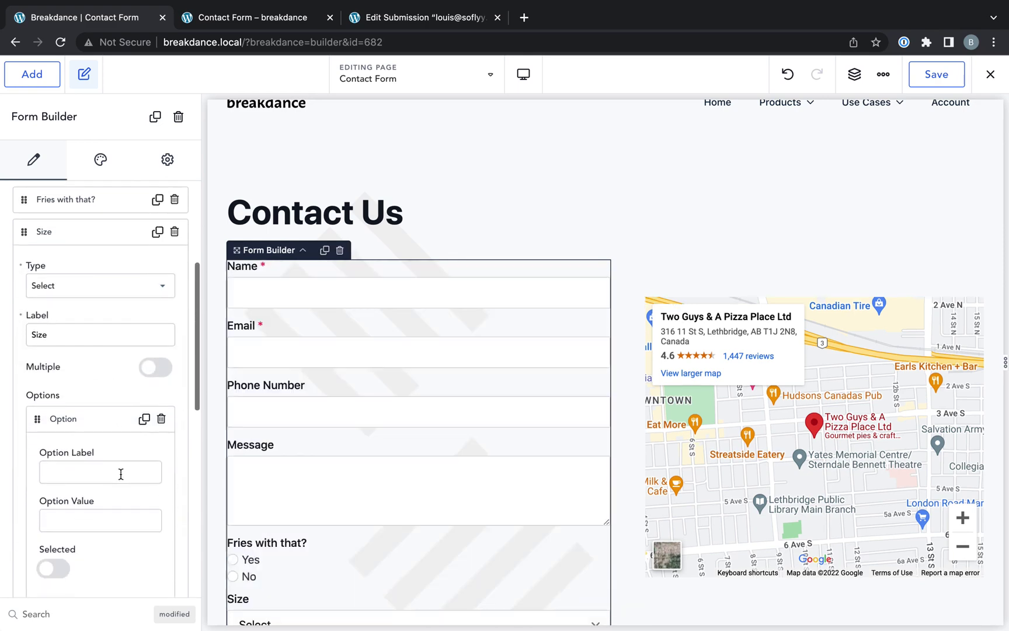
pyautogui.write('Small')
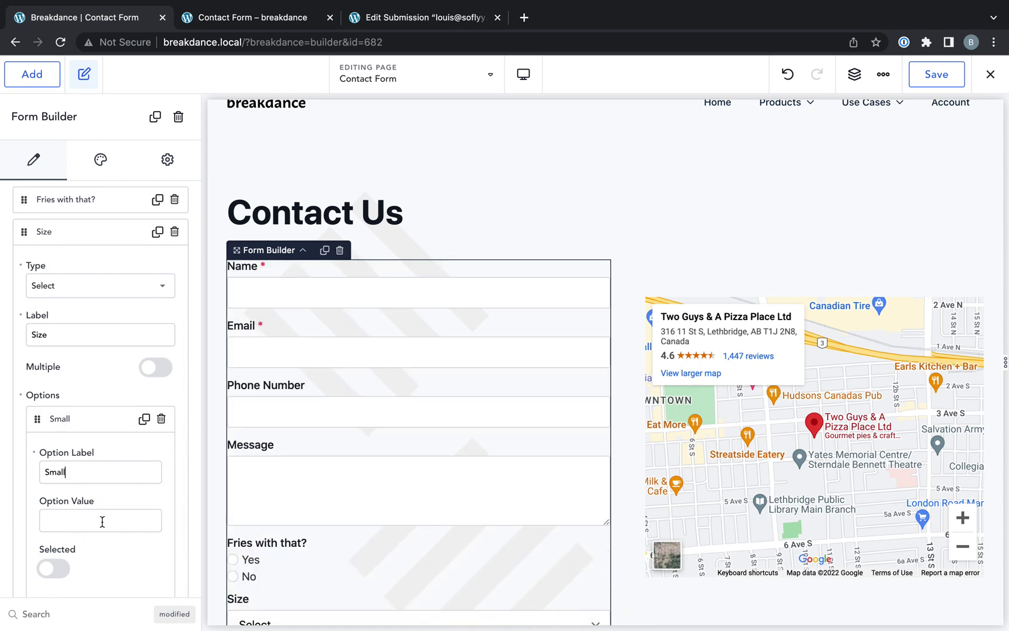
pyautogui.click(108, 423)
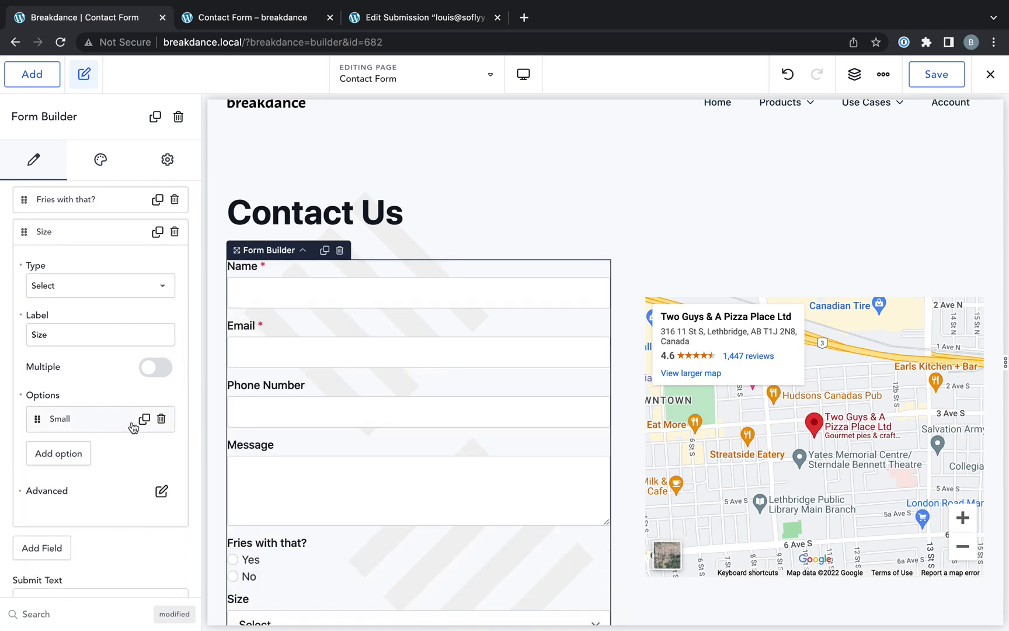
pyautogui.click(143, 419)
pyautogui.click(89, 454)
pyautogui.doubleClick(79, 504)
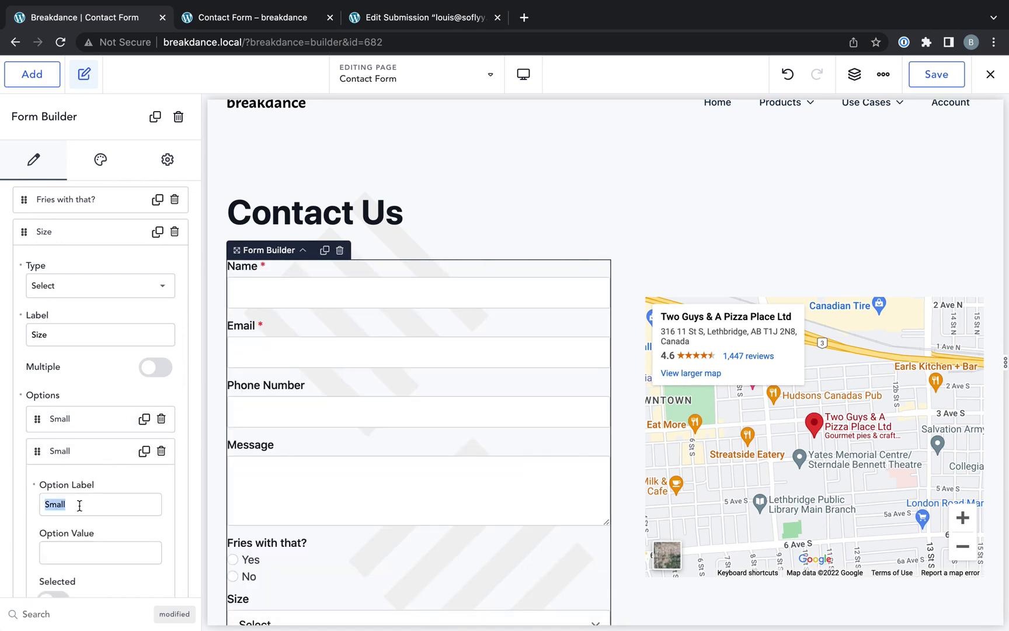
pyautogui.write('Medium')
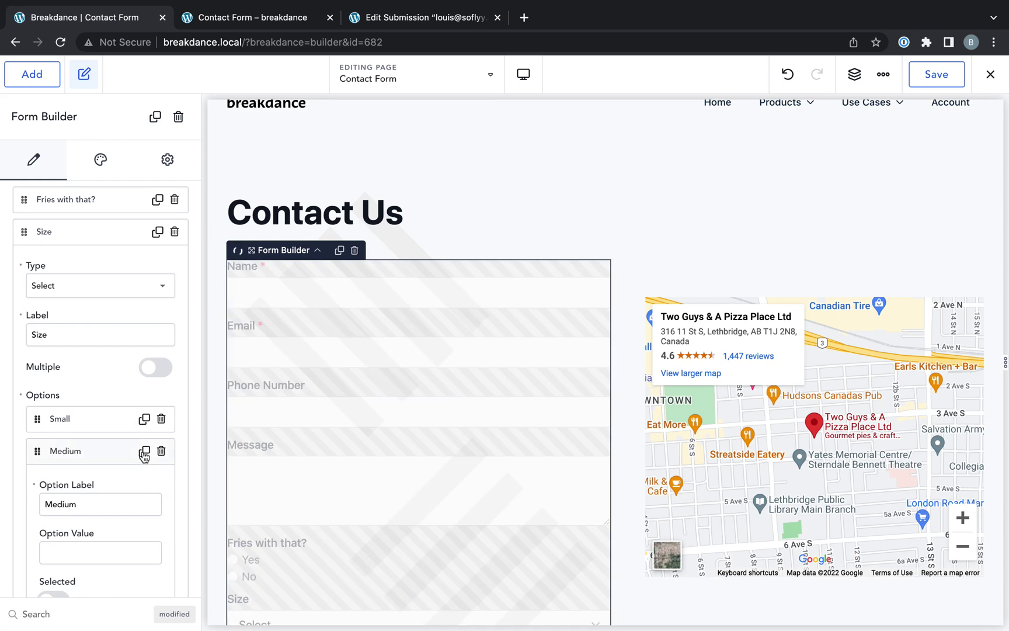
# - Rename the other duplicate to Large and check the three choices in the preview
pyautogui.scroll(-2, 142, 454)
pyautogui.click(97, 556)
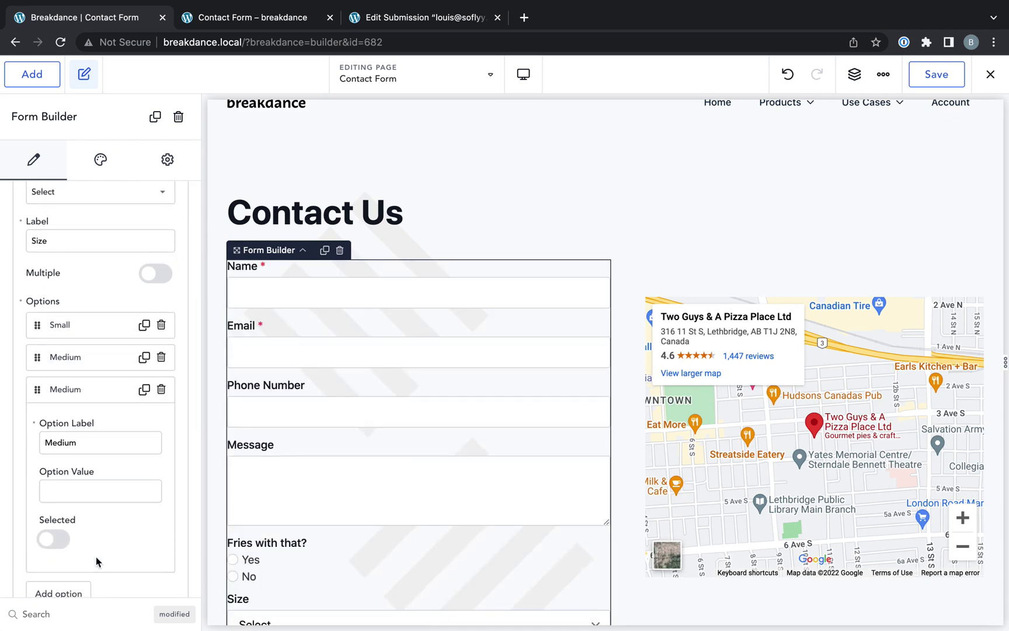
pyautogui.doubleClick(76, 445)
pyautogui.write('Large')
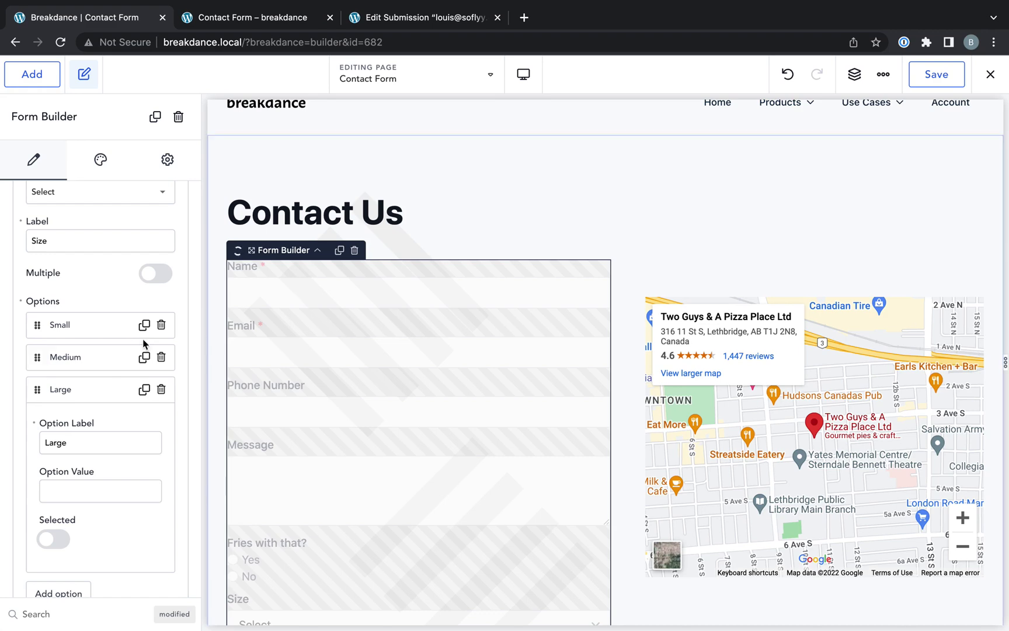
pyautogui.click(95, 401)
pyautogui.scroll(-3, 320, 447)
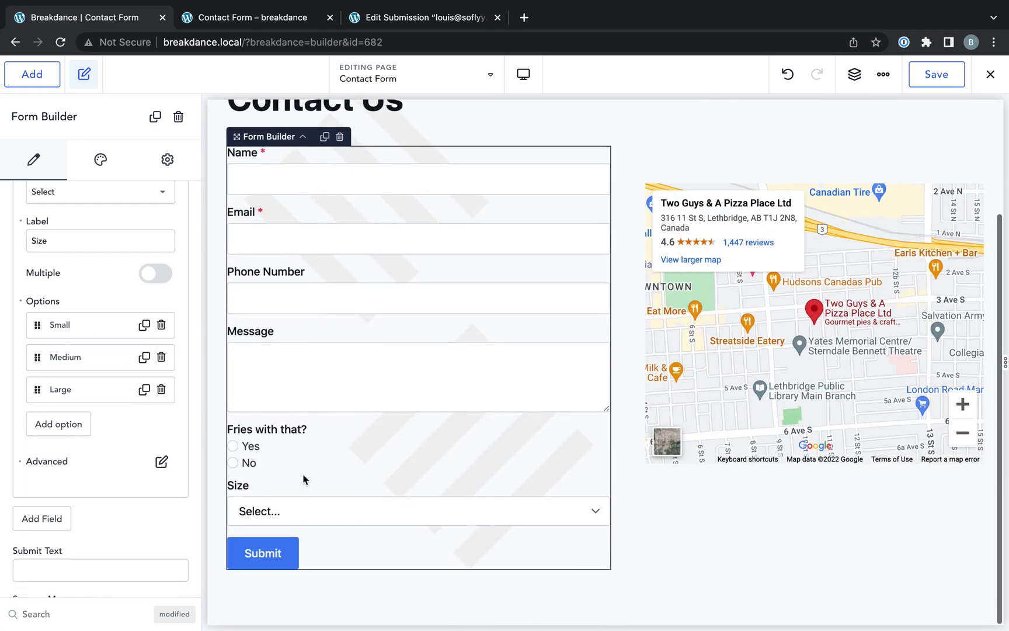
pyautogui.click(300, 518)
pyautogui.click(300, 518)
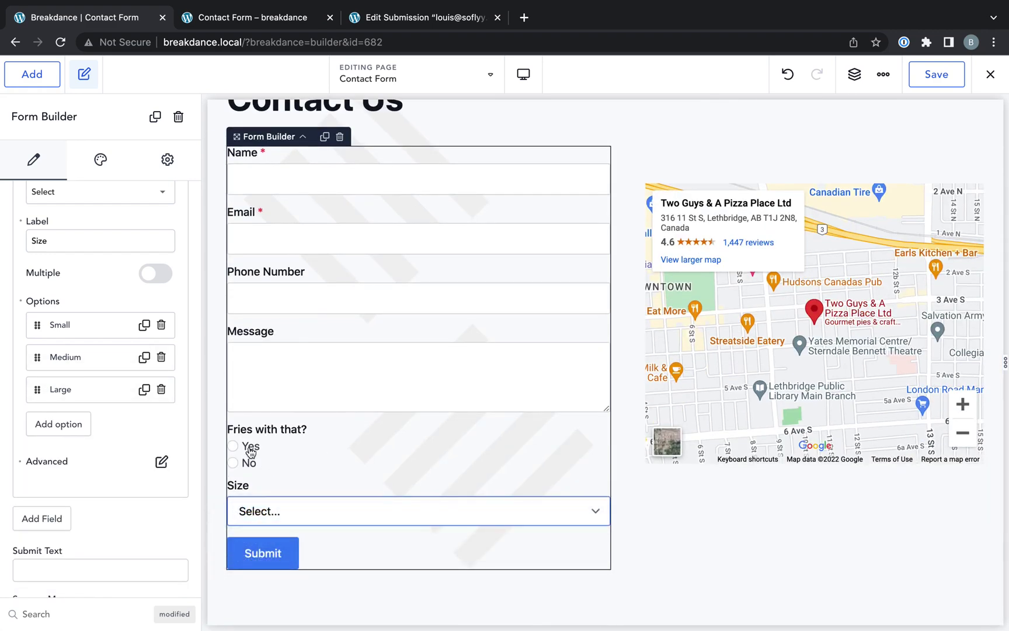
# - Make the Size field conditional so it shows only when 'Fries with that?' equals Yes
pyautogui.scroll(2, 129, 418)
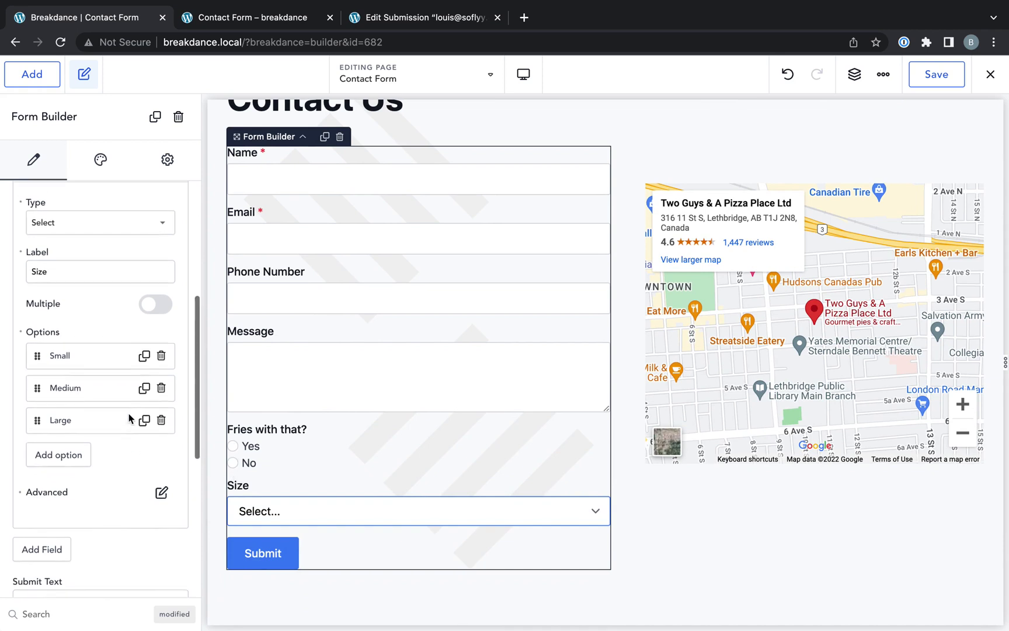
pyautogui.click(162, 517)
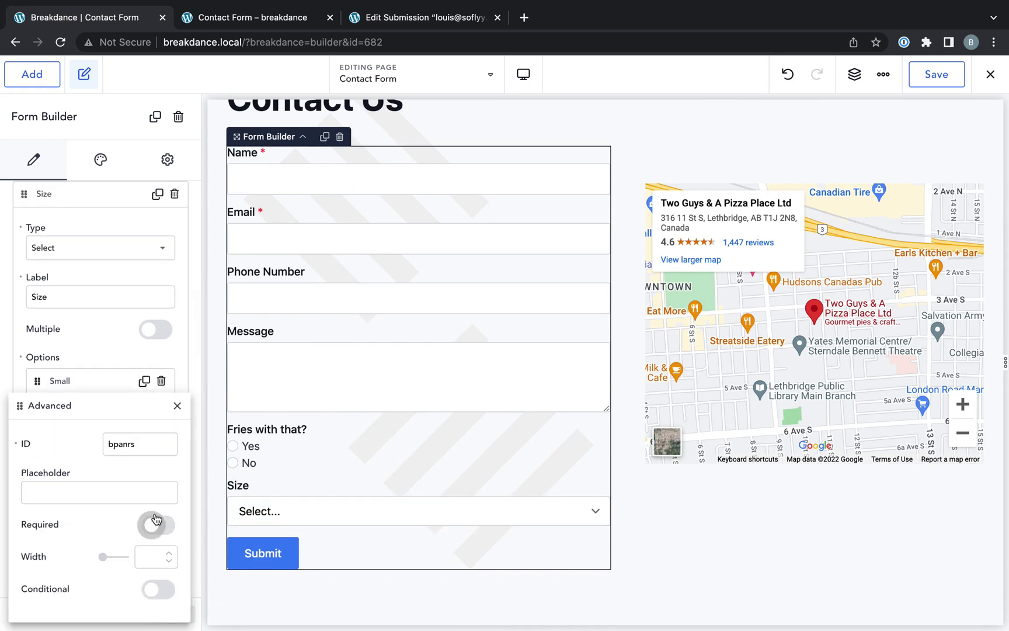
pyautogui.click(152, 588)
pyautogui.scroll(-3, 111, 550)
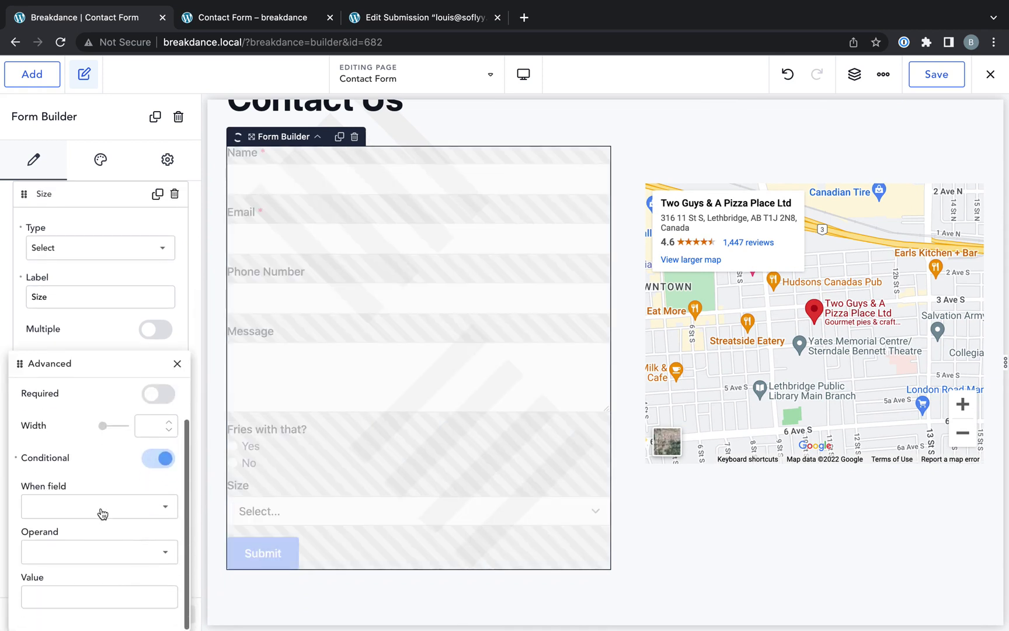
pyautogui.click(97, 510)
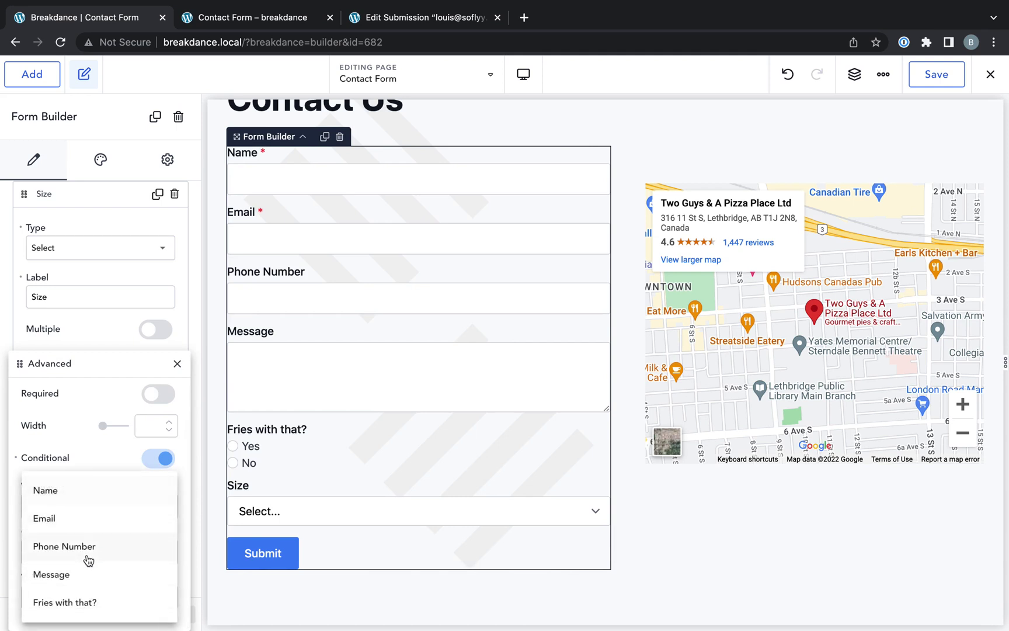
pyautogui.click(84, 603)
pyautogui.click(100, 562)
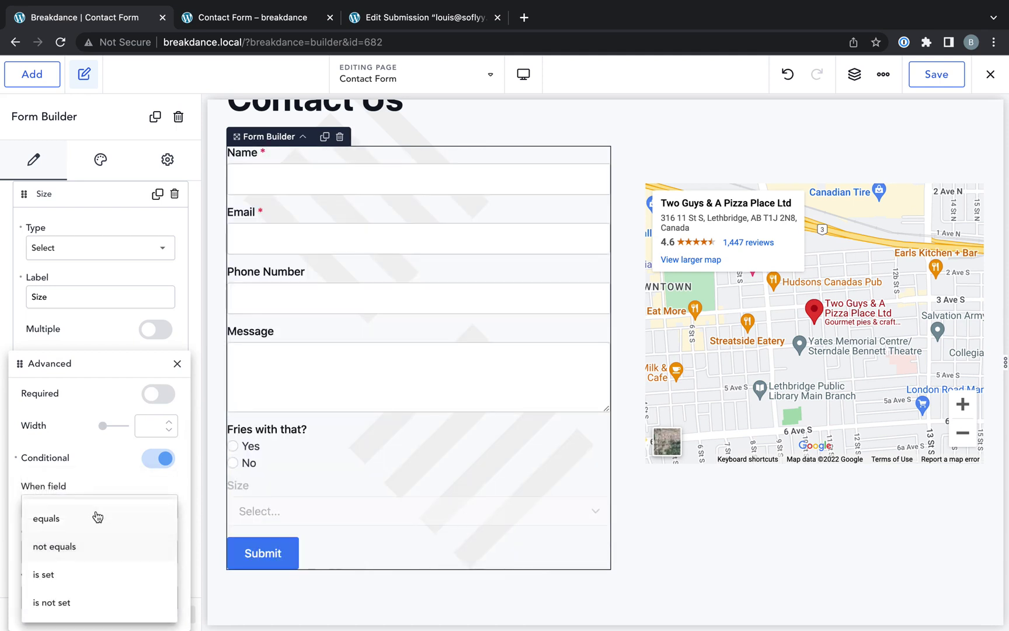
pyautogui.click(93, 521)
pyautogui.click(97, 598)
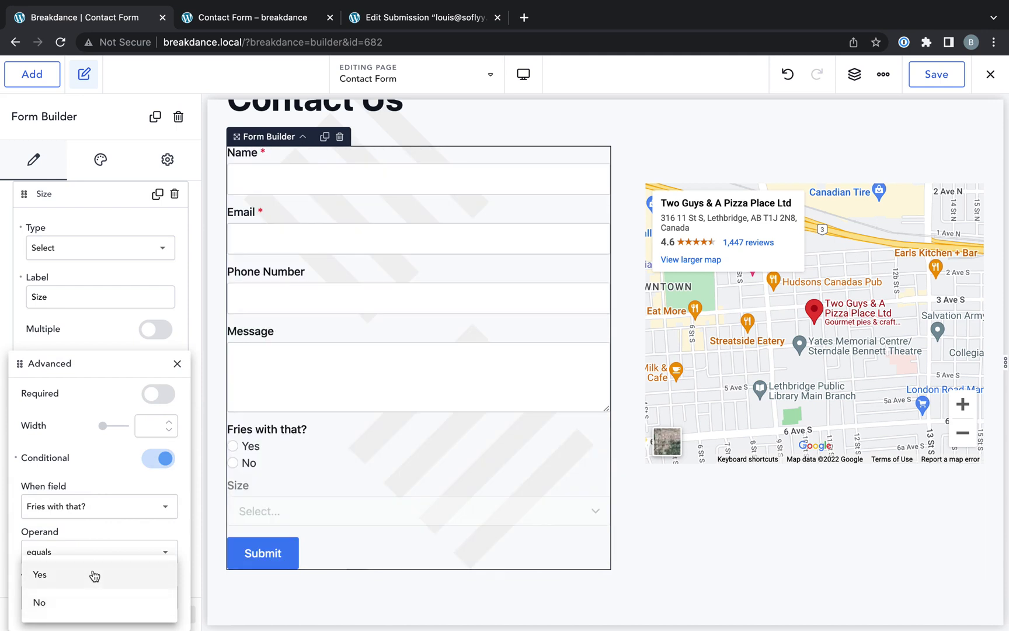
pyautogui.click(93, 571)
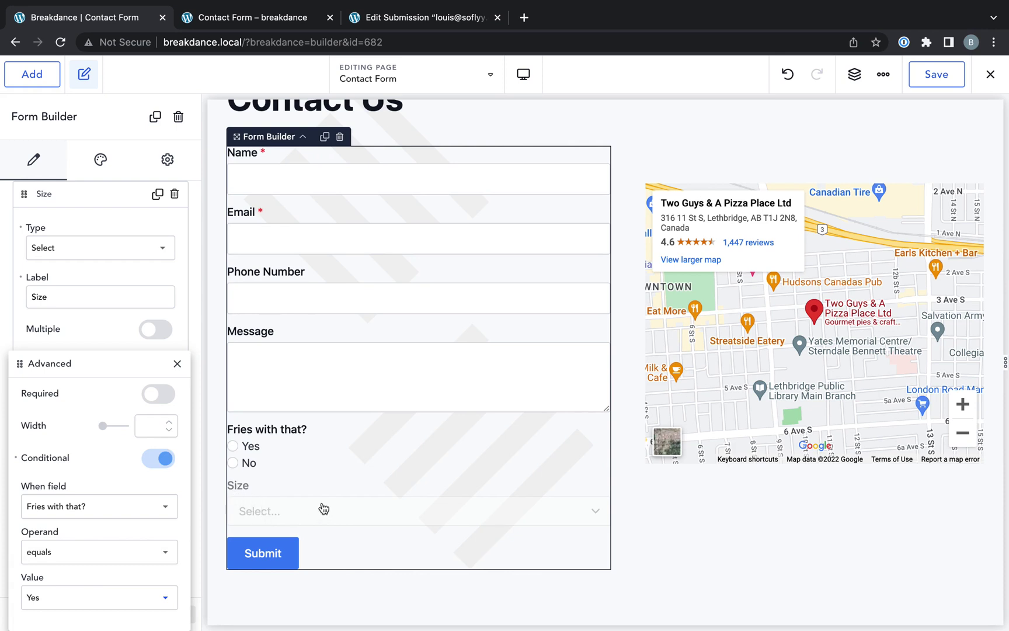
pyautogui.click(177, 364)
pyautogui.scroll(2, 178, 373)
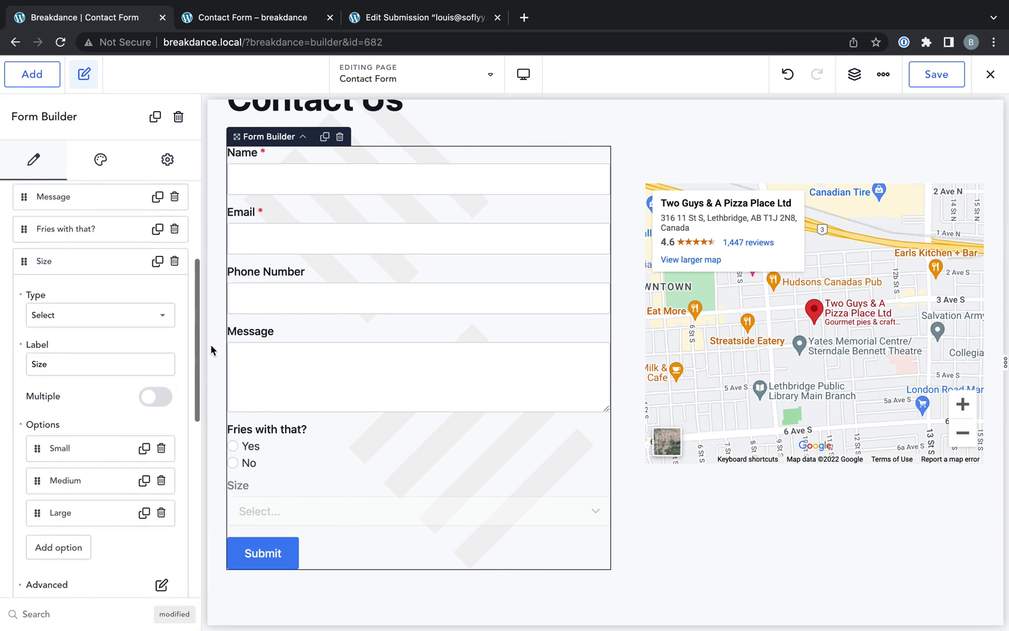
# - Save the form changes and reload the live Contact Us page
pyautogui.click(926, 81)
pyautogui.click(257, 18)
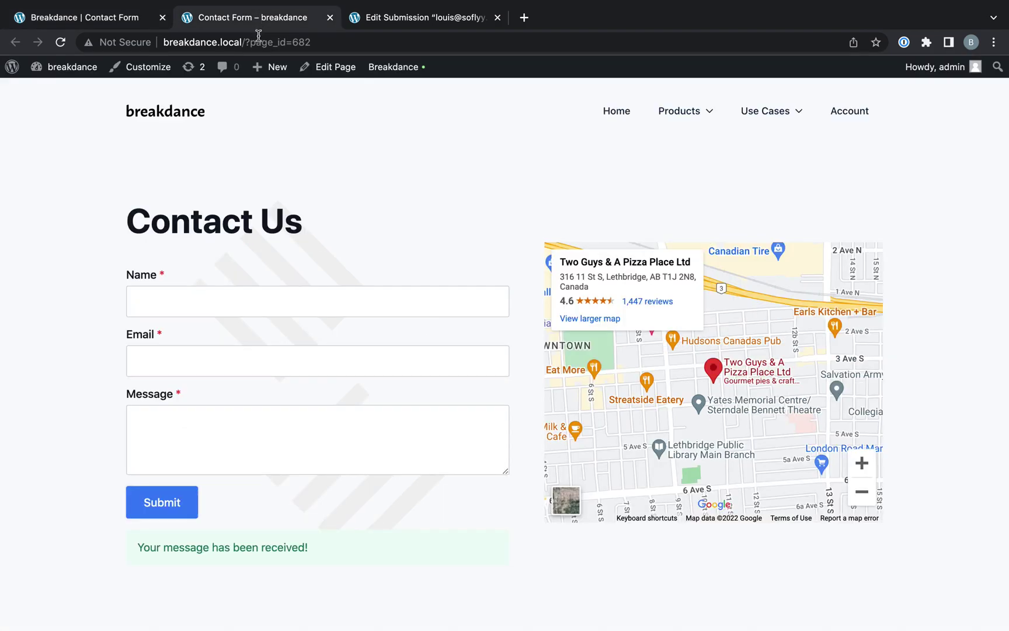
pyautogui.click(260, 41)
pyautogui.press('Return')
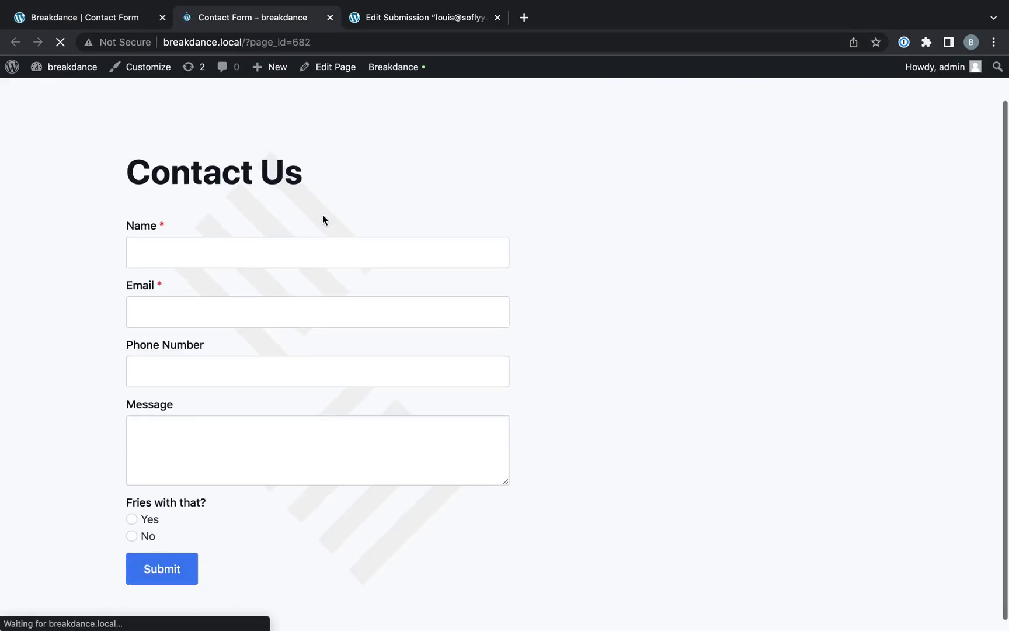
# - Fill in a test name, e-mail, phone number and message 'asd', then submit
pyautogui.click(252, 255)
pyautogui.write('sdfsdf')
pyautogui.click(203, 307)
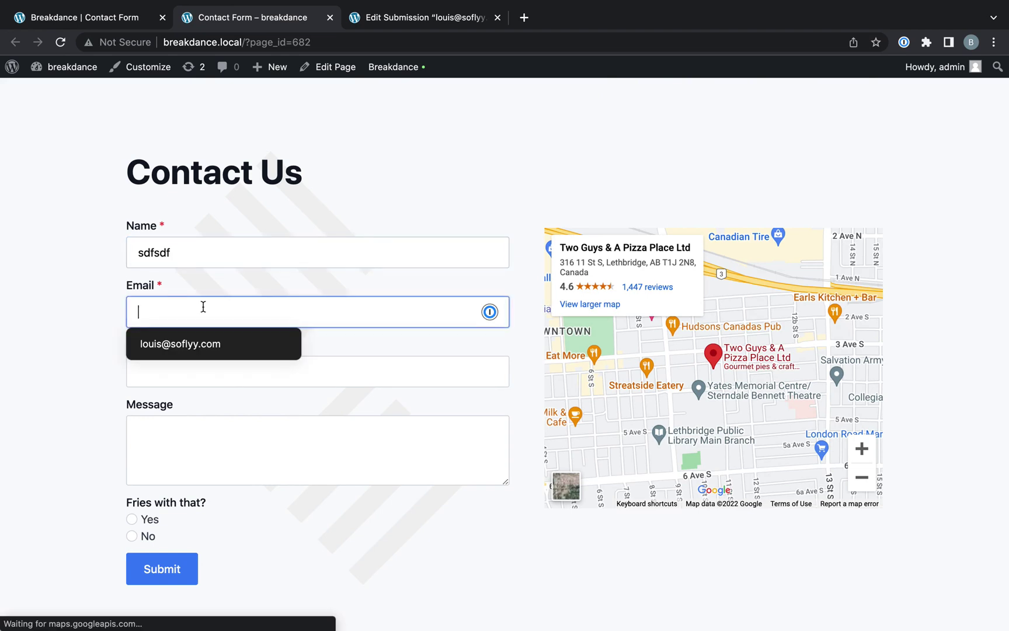
pyautogui.write('asdasd')
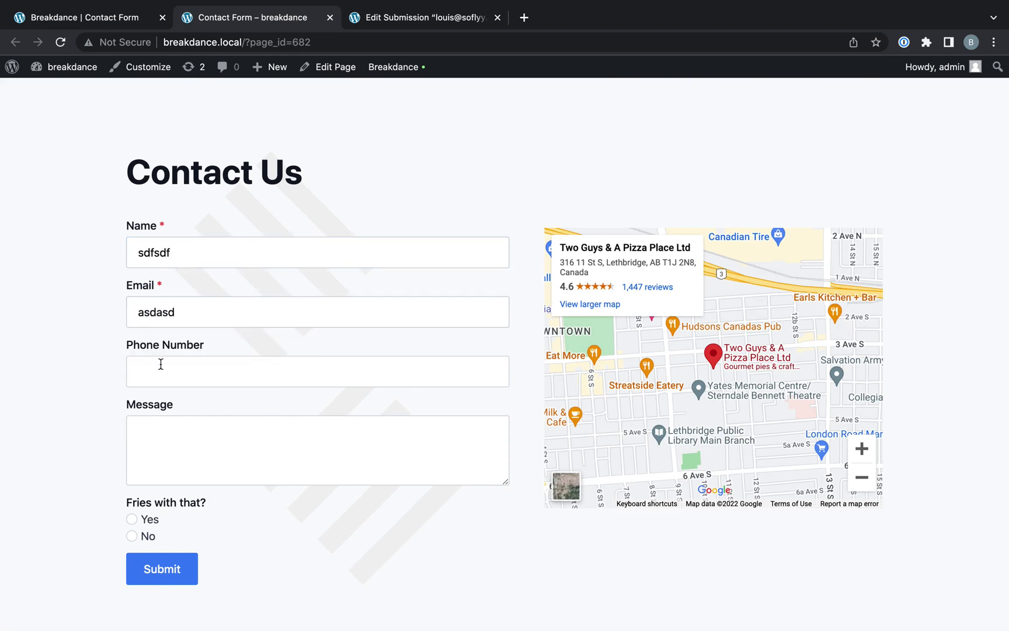
pyautogui.click(162, 364)
pyautogui.write('123')
pyautogui.press('Tab')
pyautogui.write('asd')
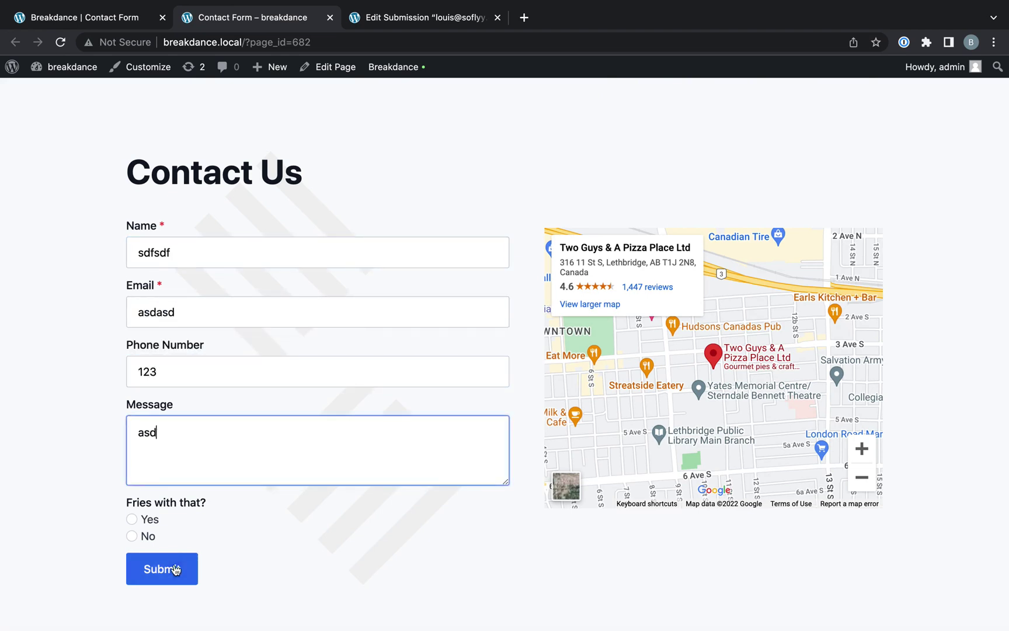
pyautogui.click(151, 572)
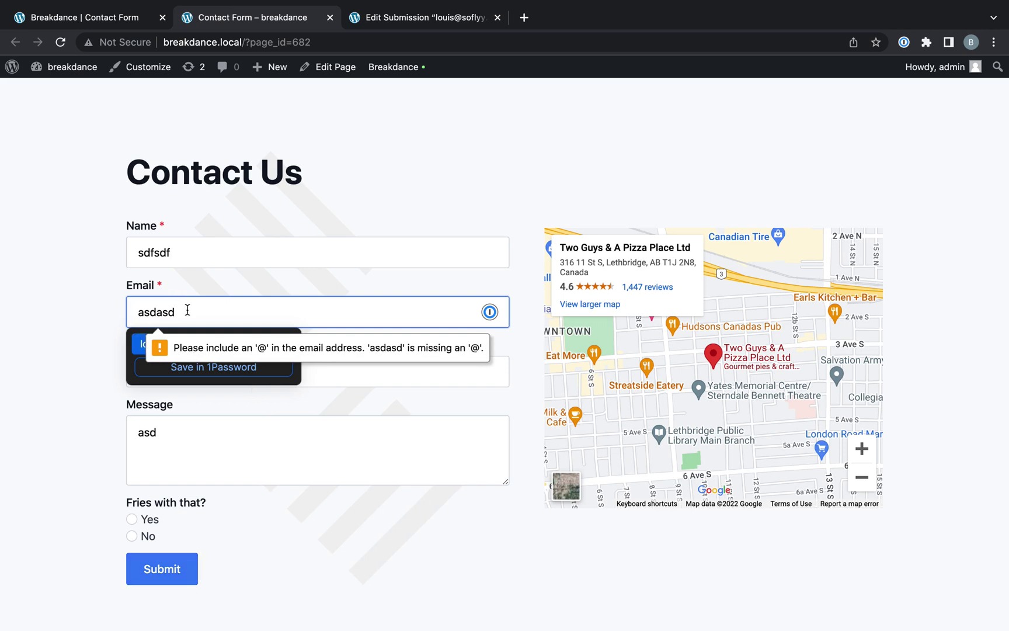
# - Complete the e-mail address with its domain, clear the phone number, and resubmit
pyautogui.write('@asd.com')
pyautogui.click(69, 416)
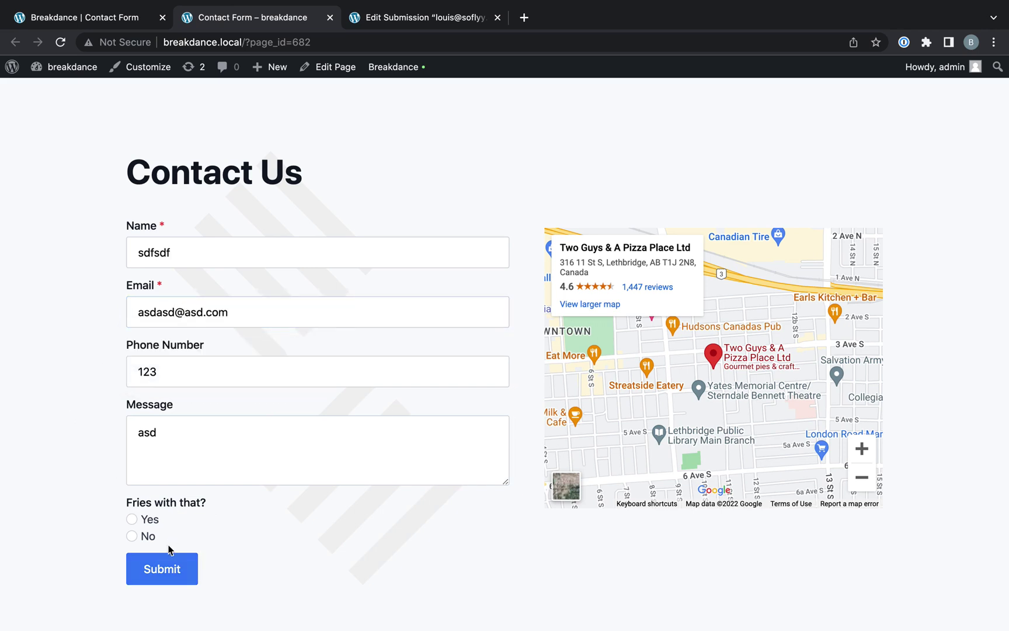
pyautogui.doubleClick(160, 360)
pyautogui.press('BackSpace')
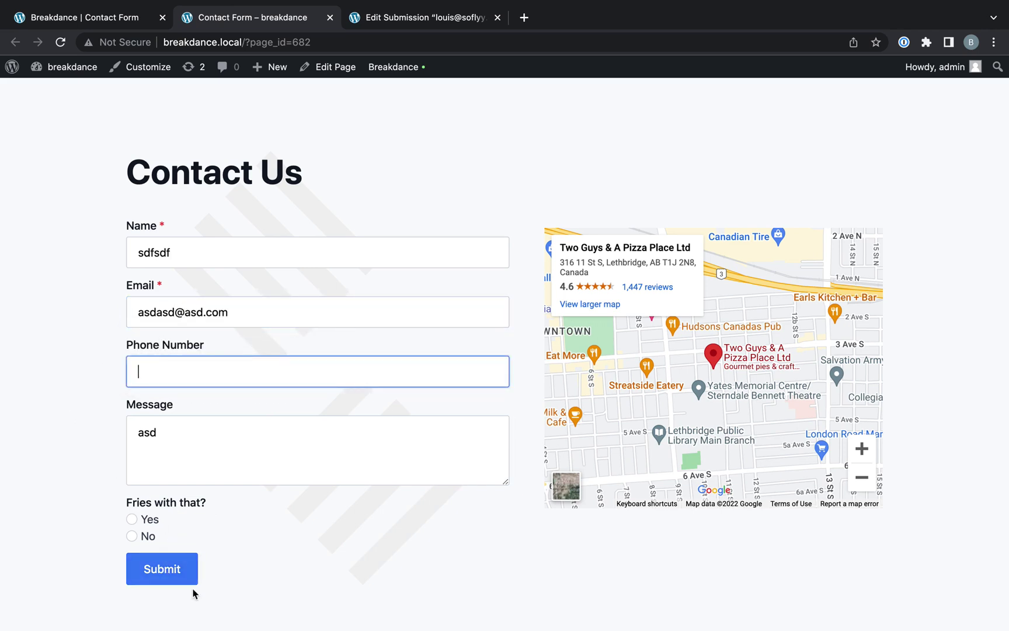
pyautogui.click(175, 579)
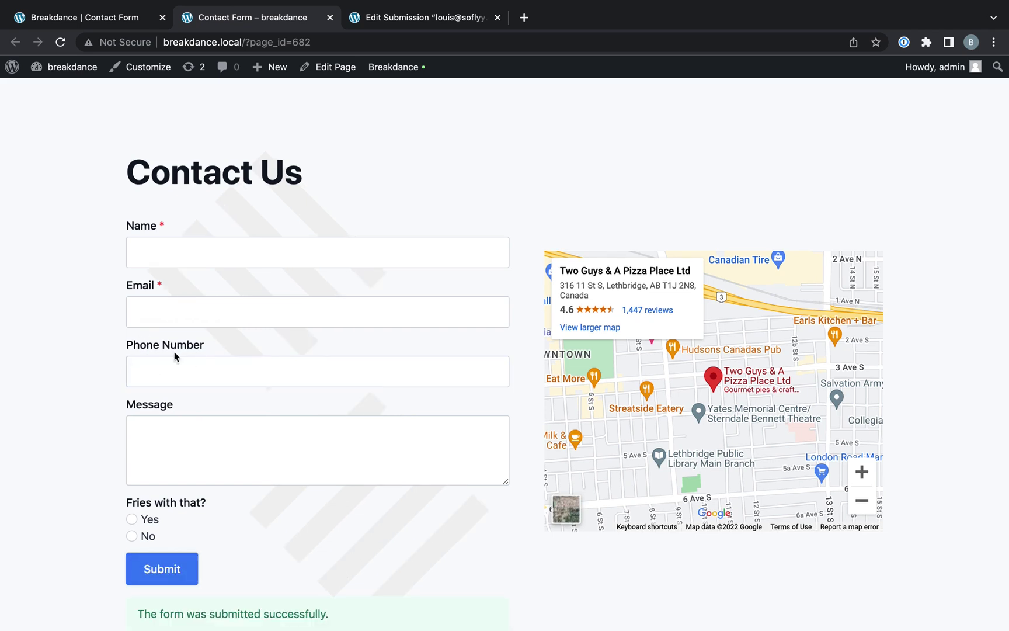
# - Test the fries toggle: Yes reveals Size (choose Small), No hides it, repeated
pyautogui.scroll(-1, 234, 342)
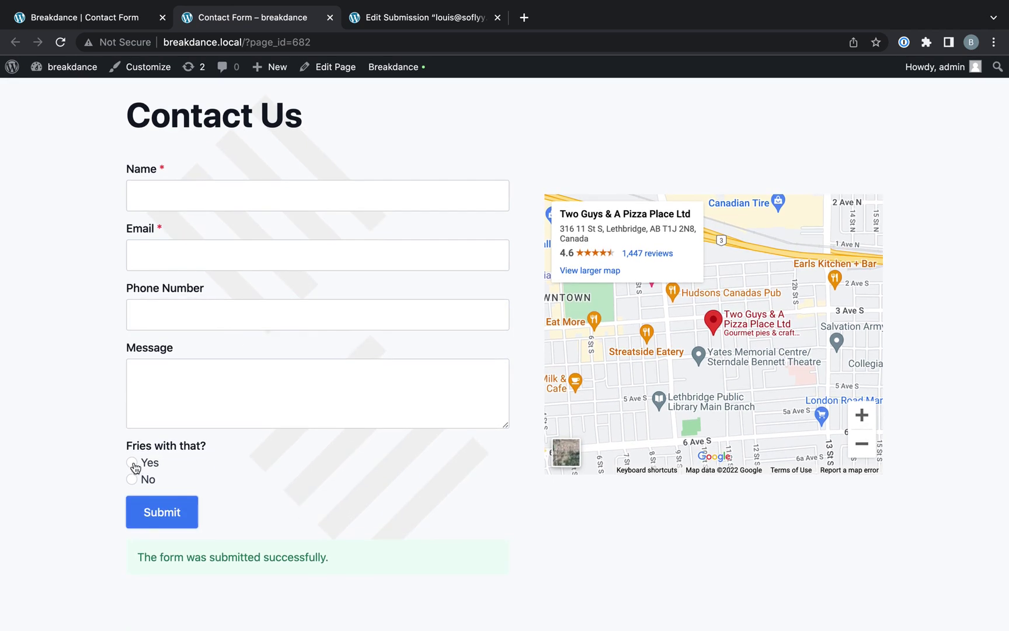
pyautogui.click(133, 464)
pyautogui.scroll(-1, 214, 488)
pyautogui.click(203, 470)
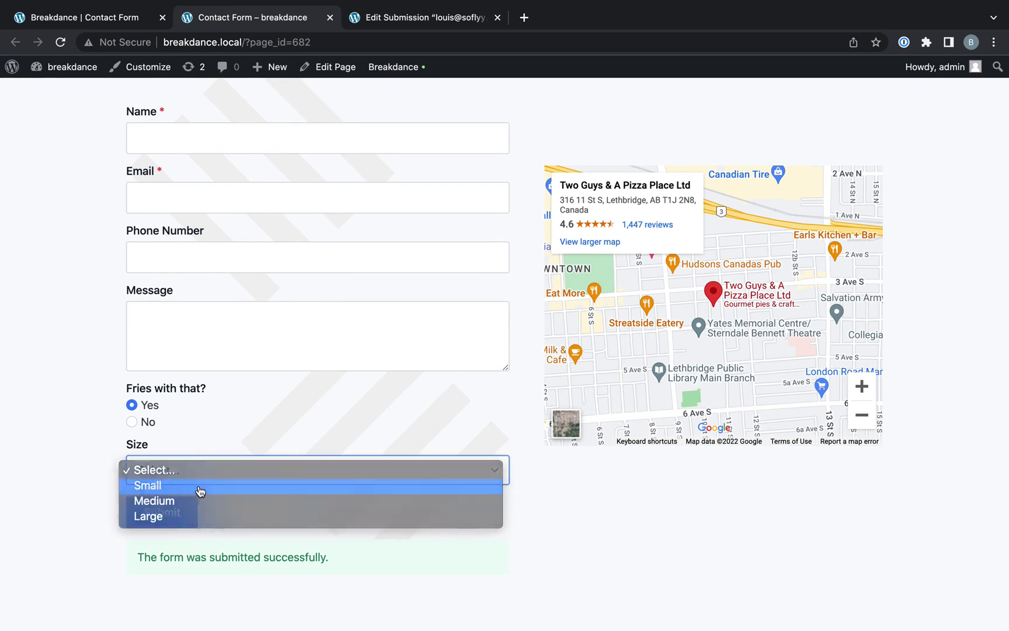
pyautogui.click(201, 491)
pyautogui.click(132, 421)
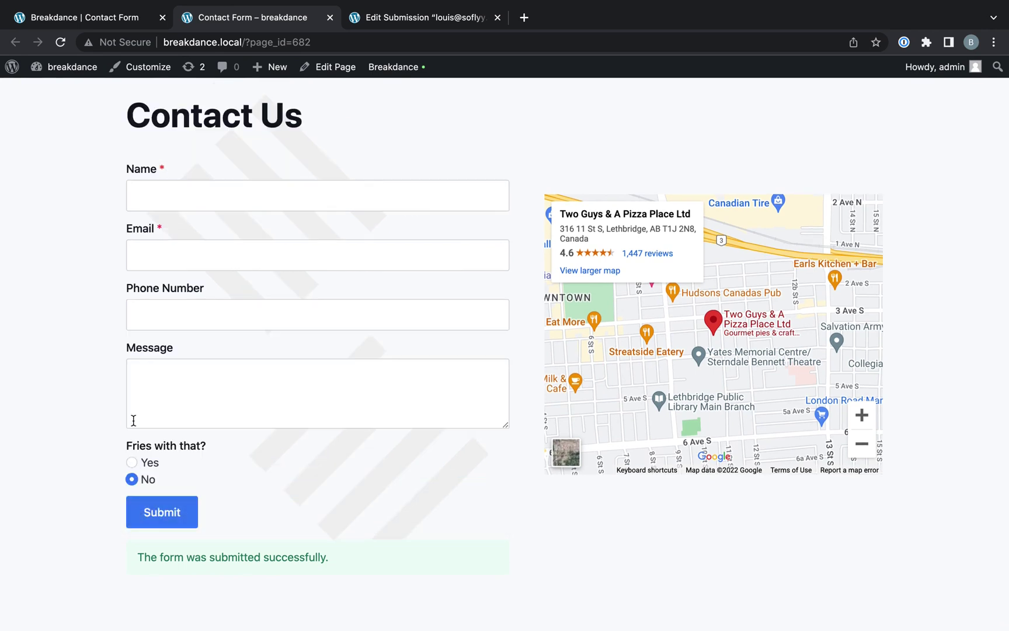
pyautogui.click(143, 465)
pyautogui.click(132, 481)
pyautogui.click(222, 389)
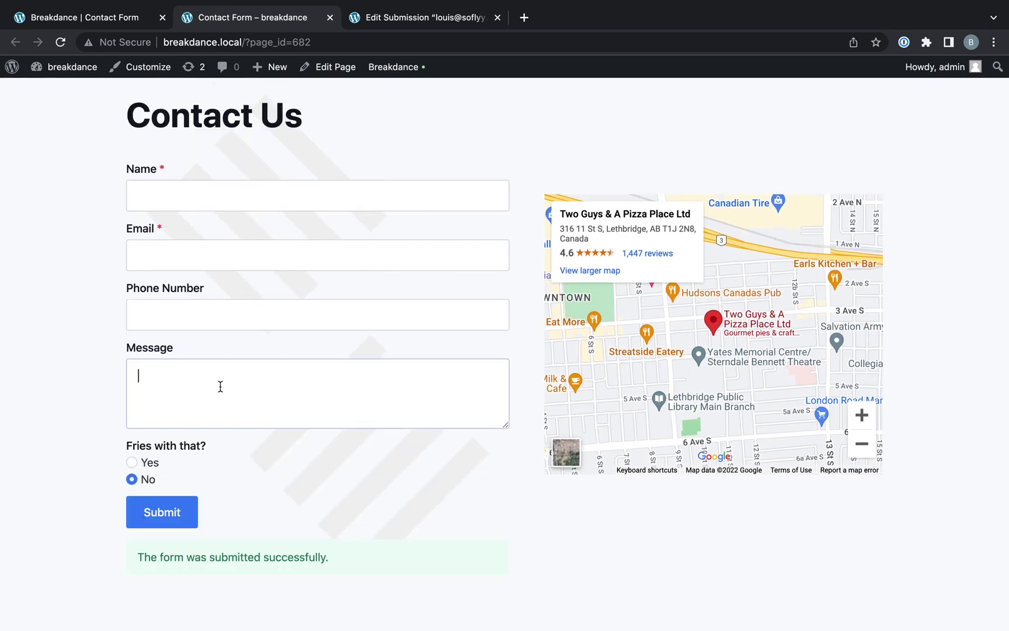
# - Back in the form editor, add Email as an after-submission action
pyautogui.click(129, 26)
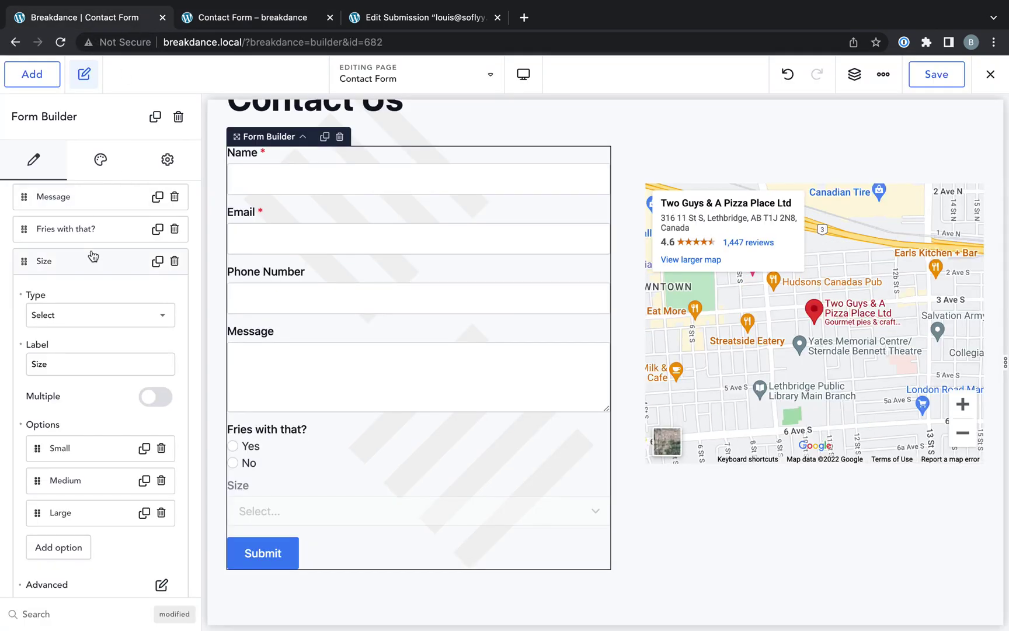
pyautogui.scroll(3, 91, 255)
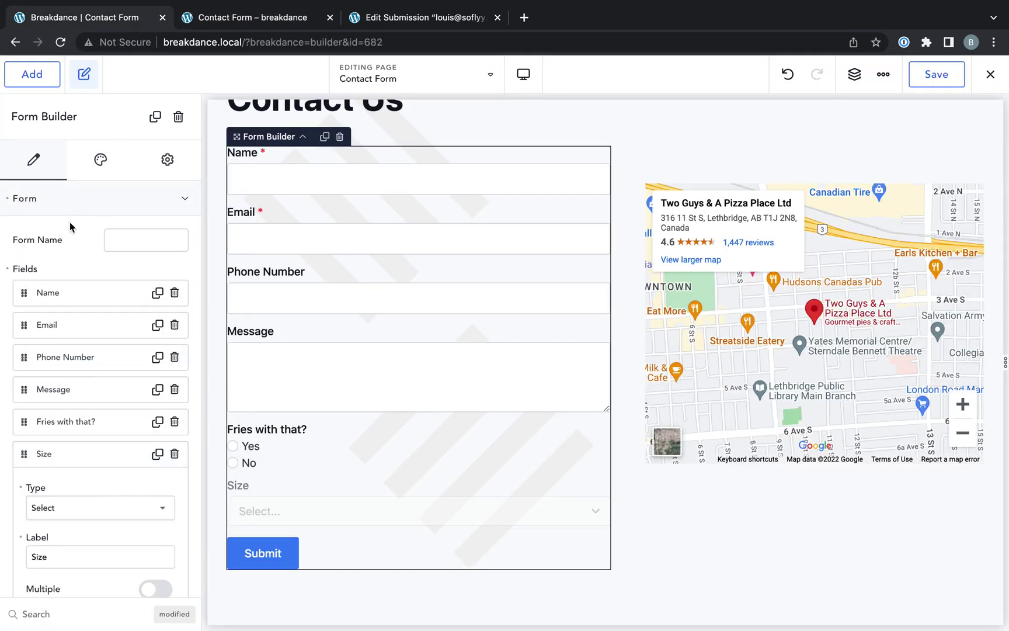
pyautogui.click(93, 201)
pyautogui.click(69, 299)
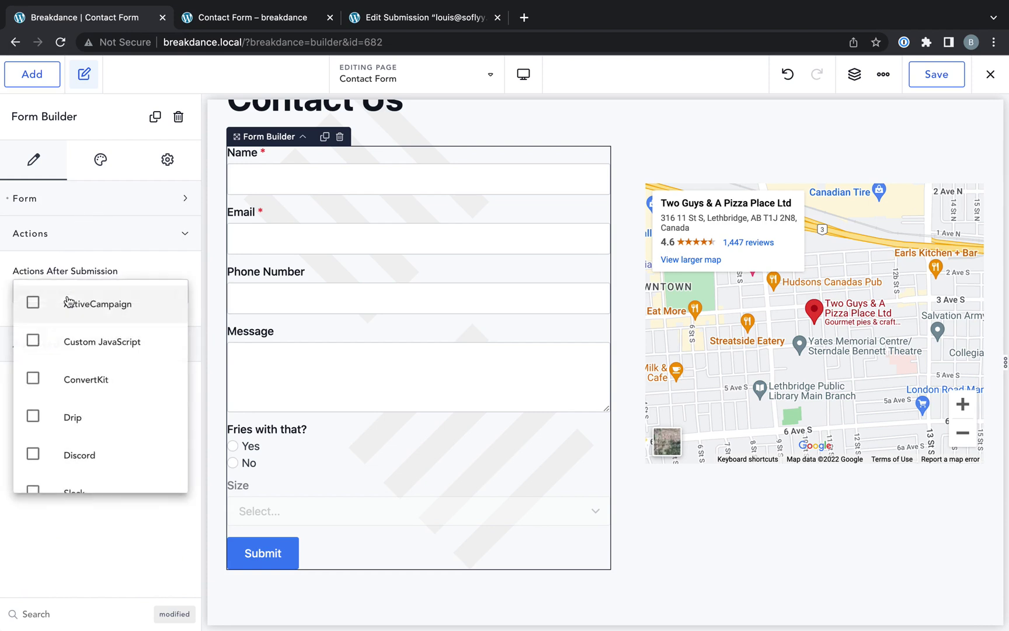
pyautogui.scroll(-5, 79, 365)
pyautogui.click(73, 333)
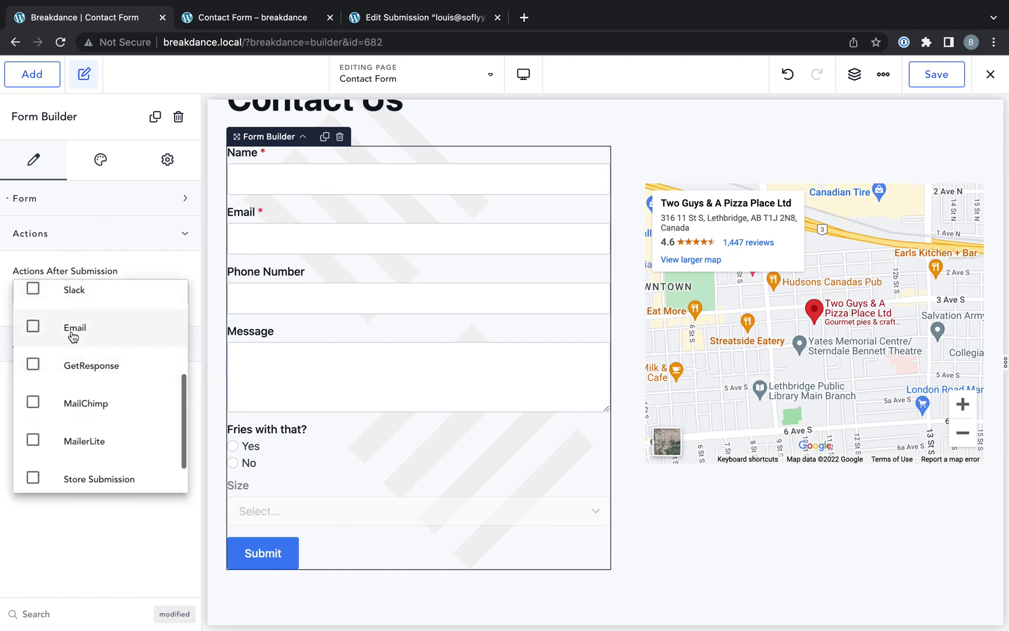
pyautogui.click(124, 264)
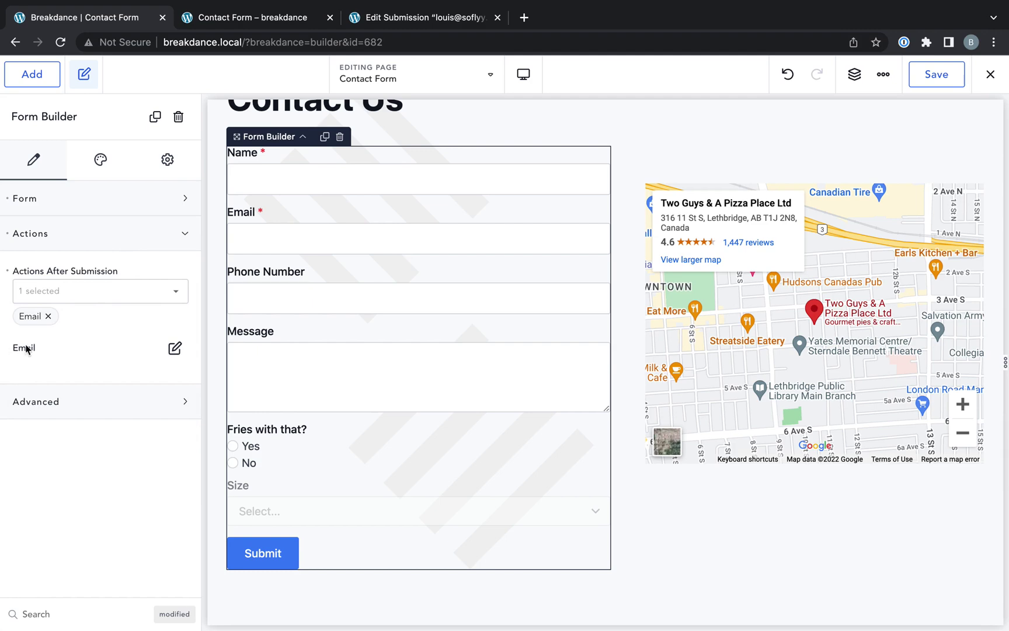
# - Add a new email to the Email action with subject 'New Contact'
pyautogui.click(172, 348)
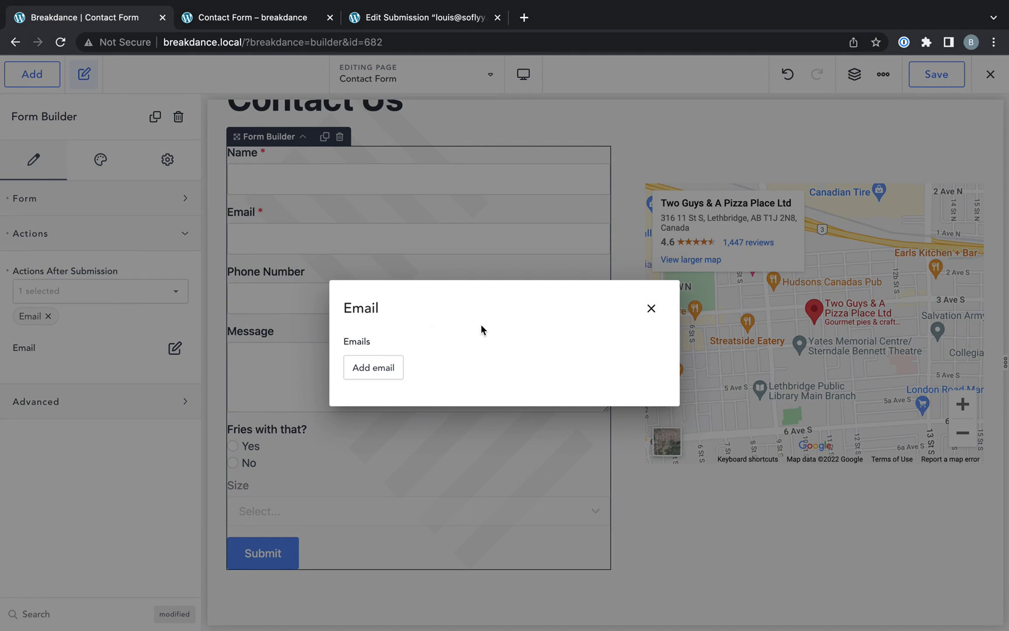
pyautogui.click(373, 368)
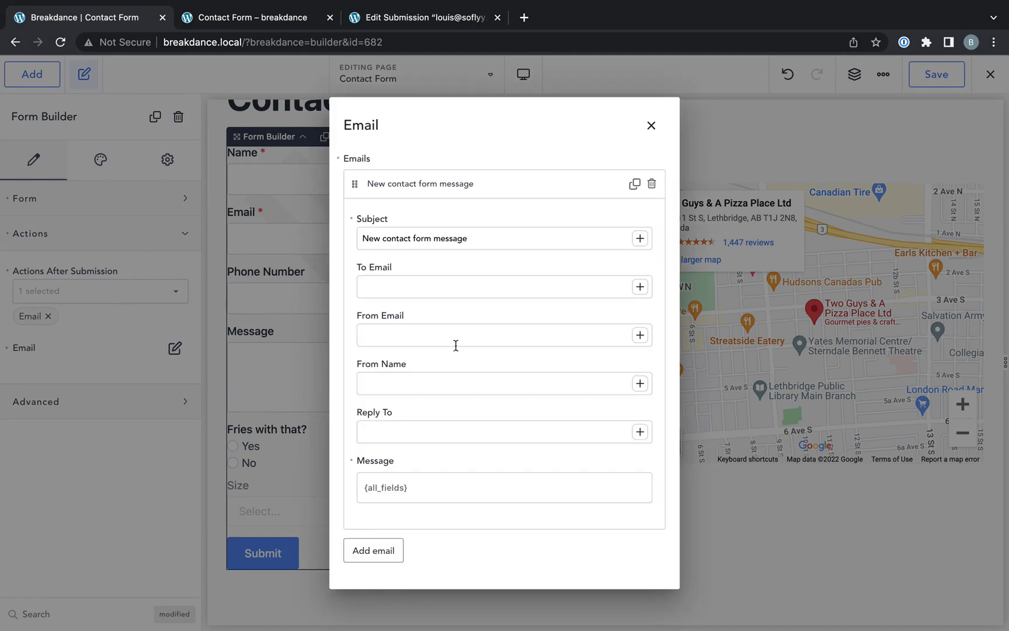
pyautogui.tripleClick(426, 240)
pyautogui.write('Som')
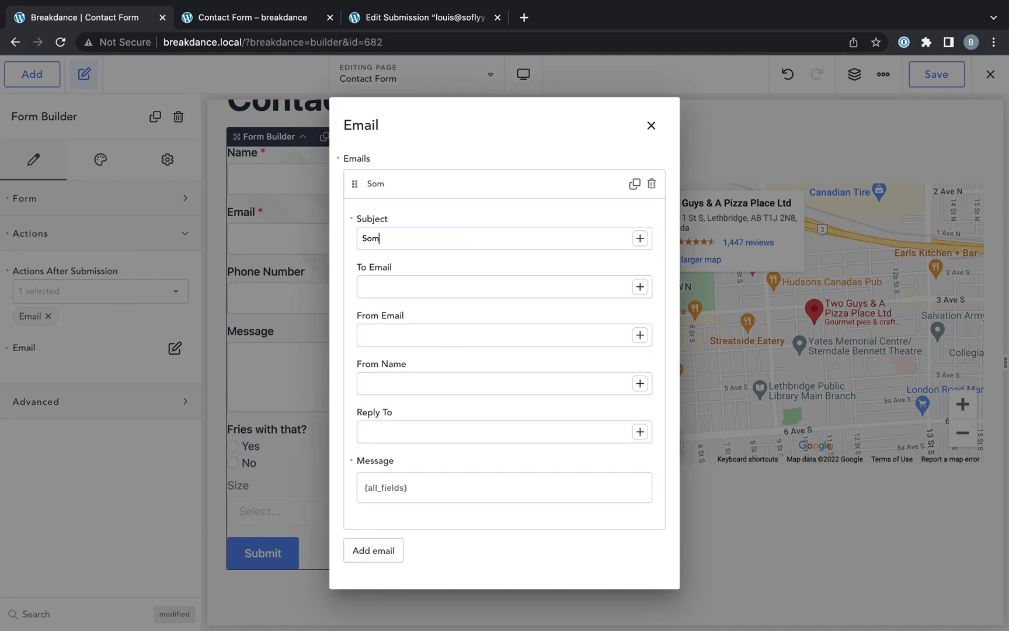
pyautogui.press('super+a')
pyautogui.write('New')
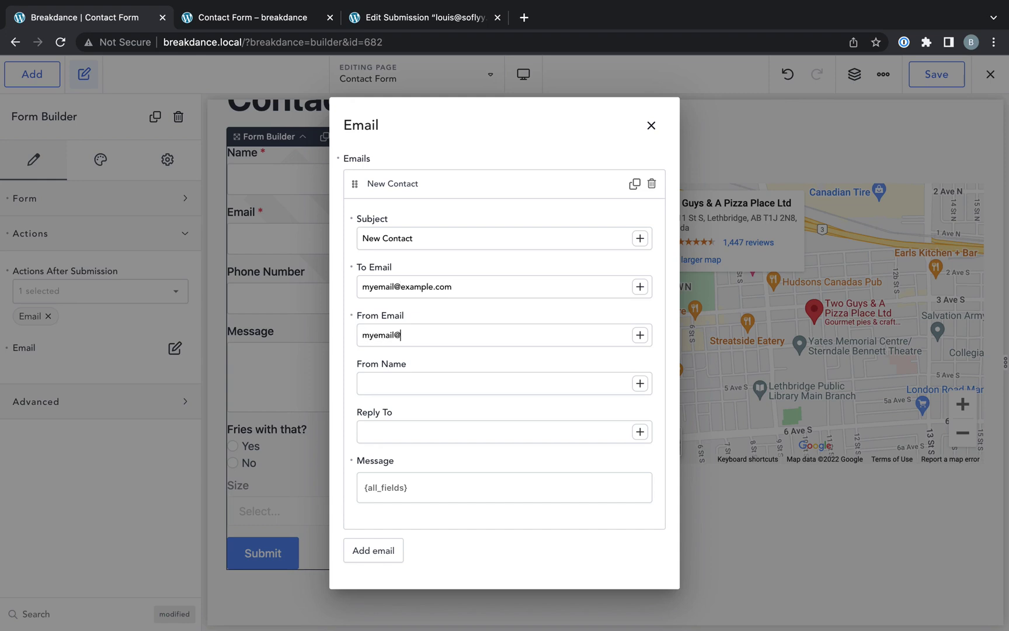
# - Insert the Name field as From Name and the Email field as Reply To
pyautogui.click(641, 387)
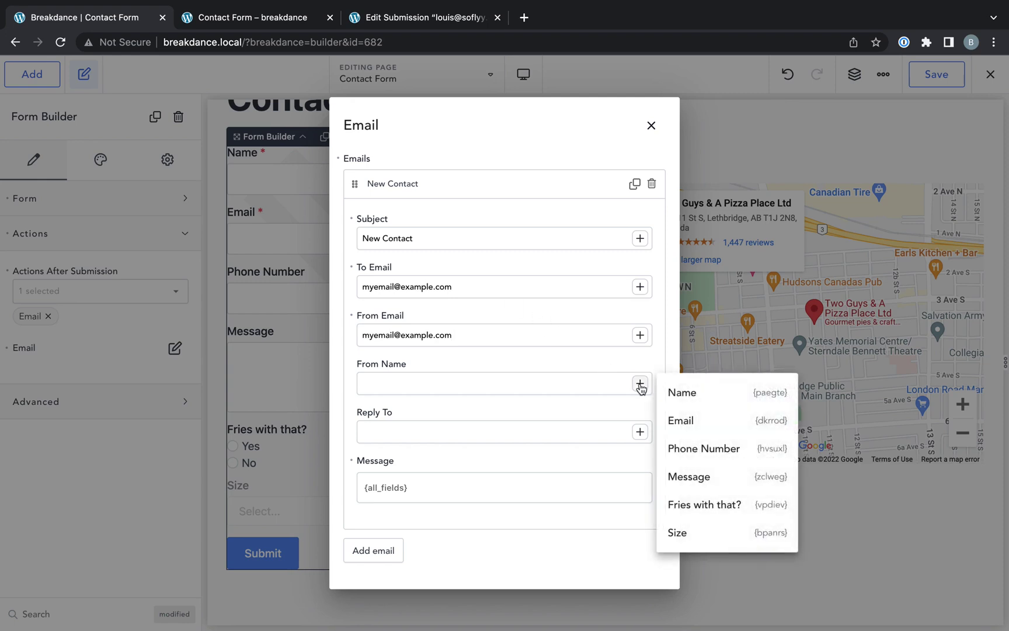
pyautogui.click(713, 404)
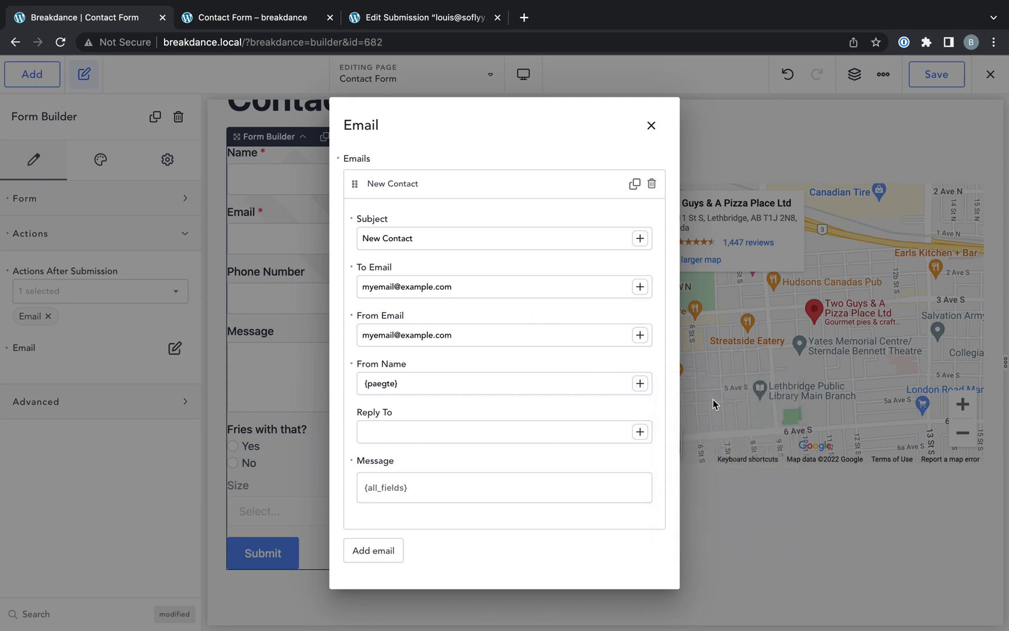
pyautogui.click(641, 432)
pyautogui.click(681, 441)
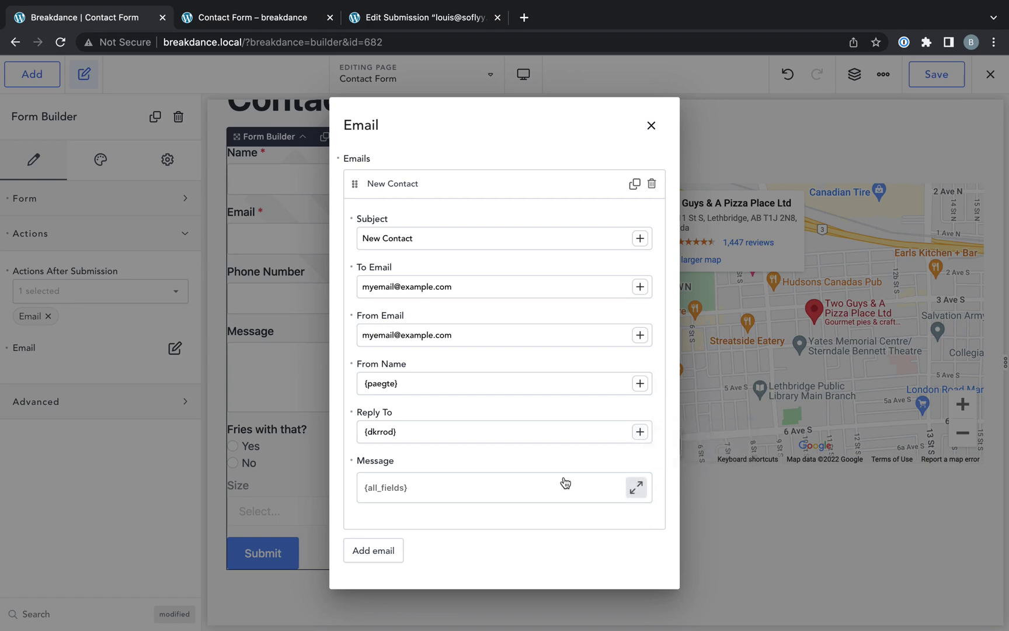
# - Review the message body, leave it as {all_fields}, and close the email settings
pyautogui.click(533, 490)
pyautogui.hotkey('ctrl', 'a')
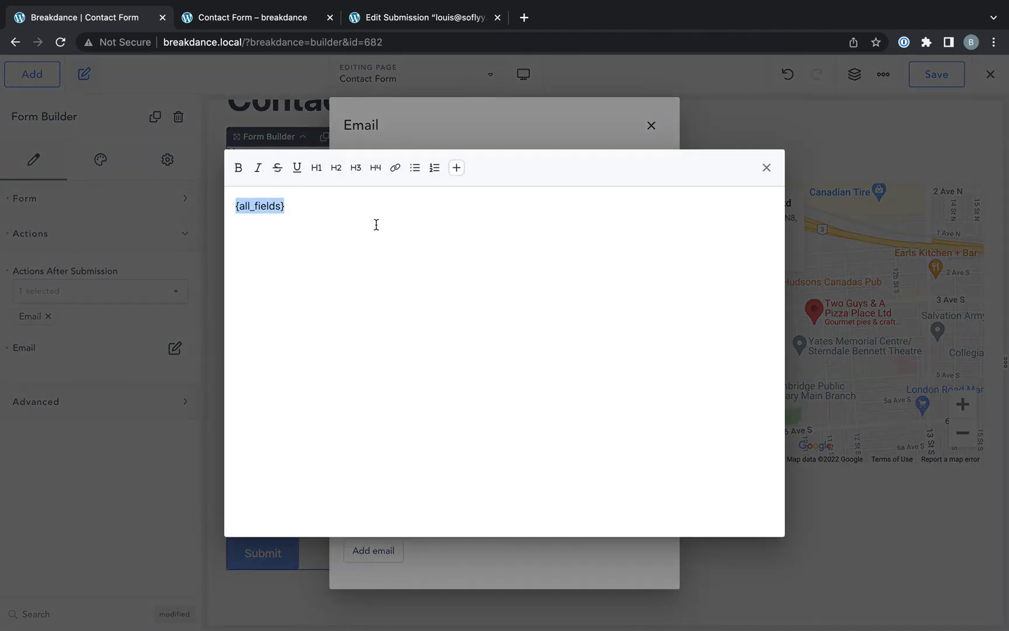
pyautogui.press('Right')
pyautogui.click(458, 169)
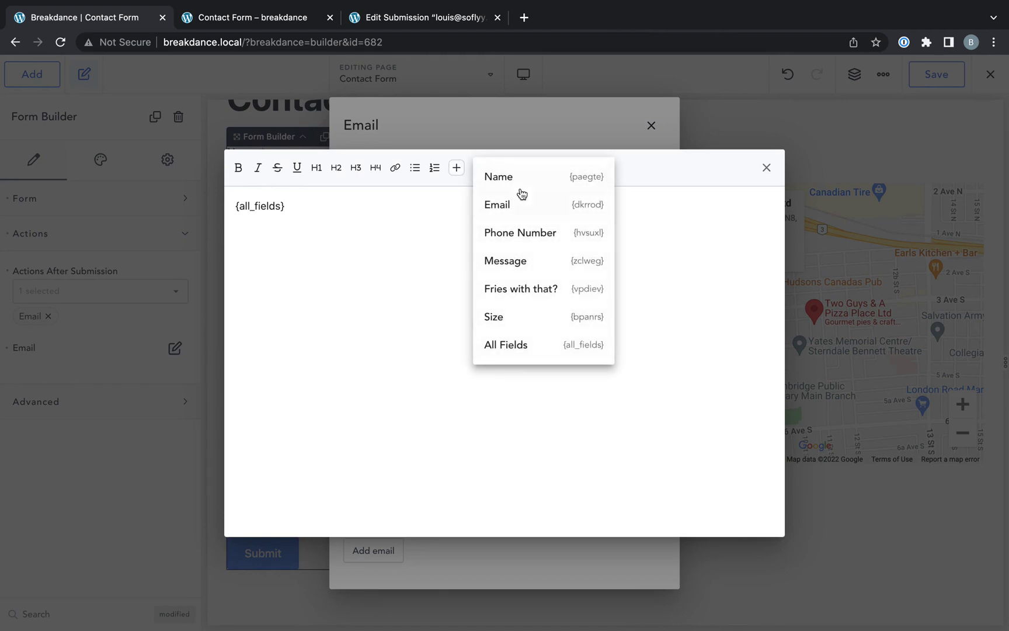
pyautogui.click(171, 466)
pyautogui.click(169, 466)
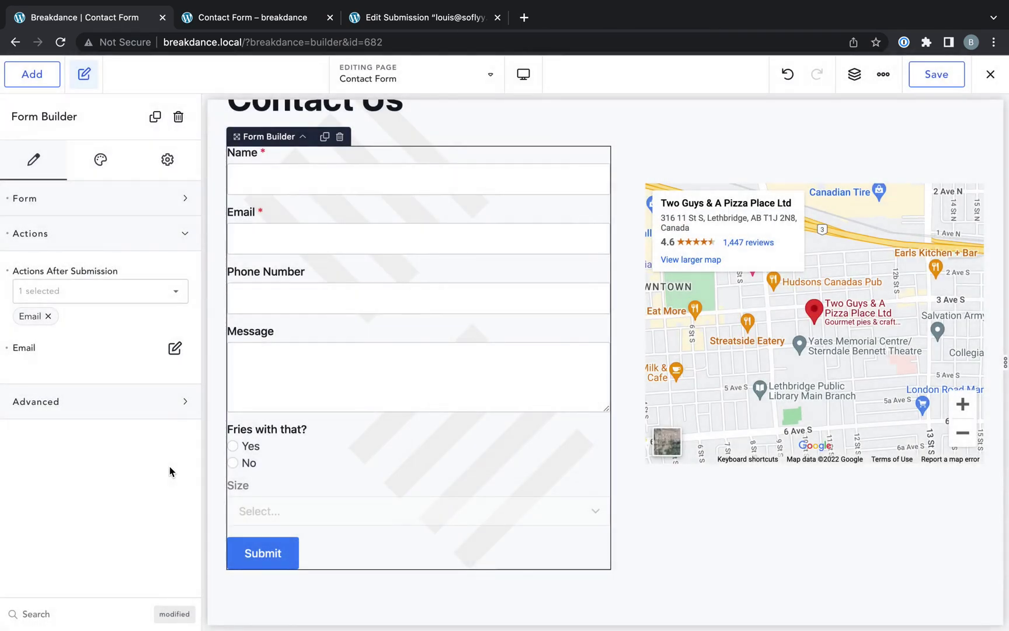
# - Add Store Submission alongside Email as after-submission actions and save the page
pyautogui.click(175, 348)
pyautogui.click(127, 419)
pyautogui.click(101, 291)
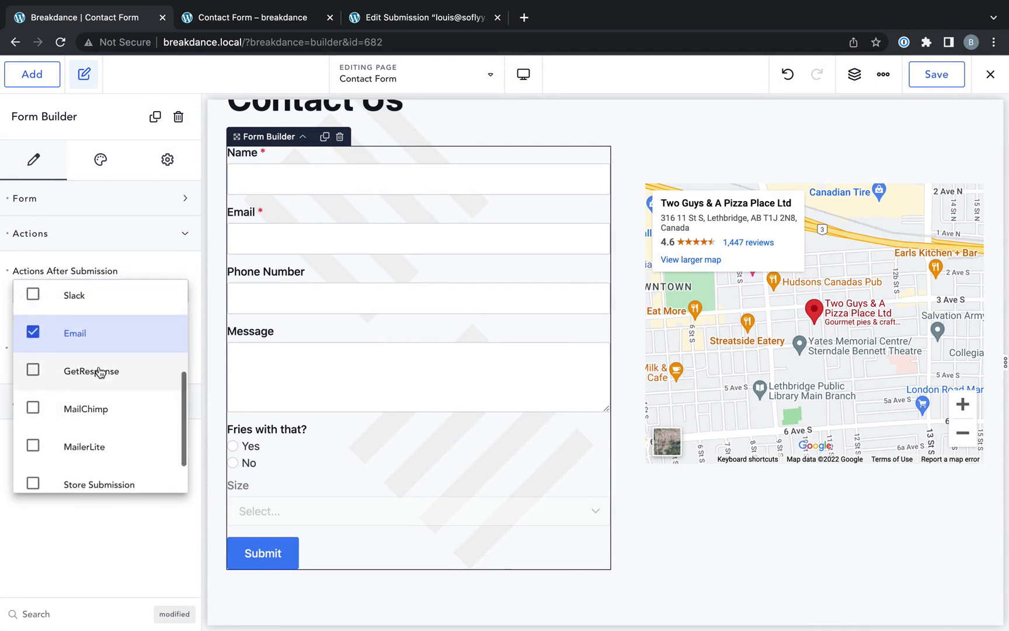
pyautogui.scroll(-2, 98, 398)
pyautogui.click(102, 431)
pyautogui.click(108, 540)
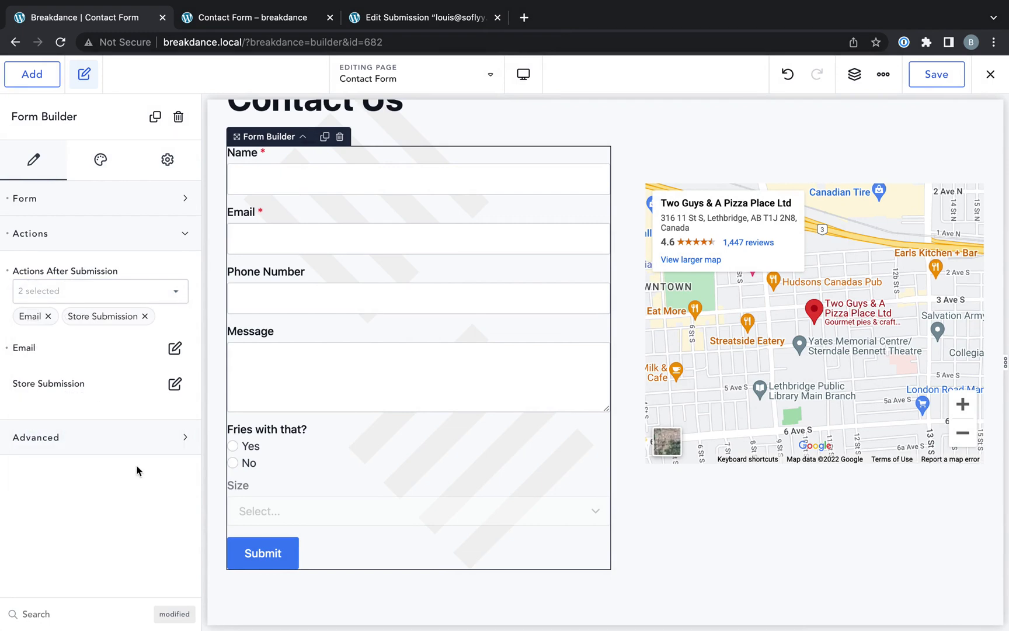
pyautogui.click(937, 74)
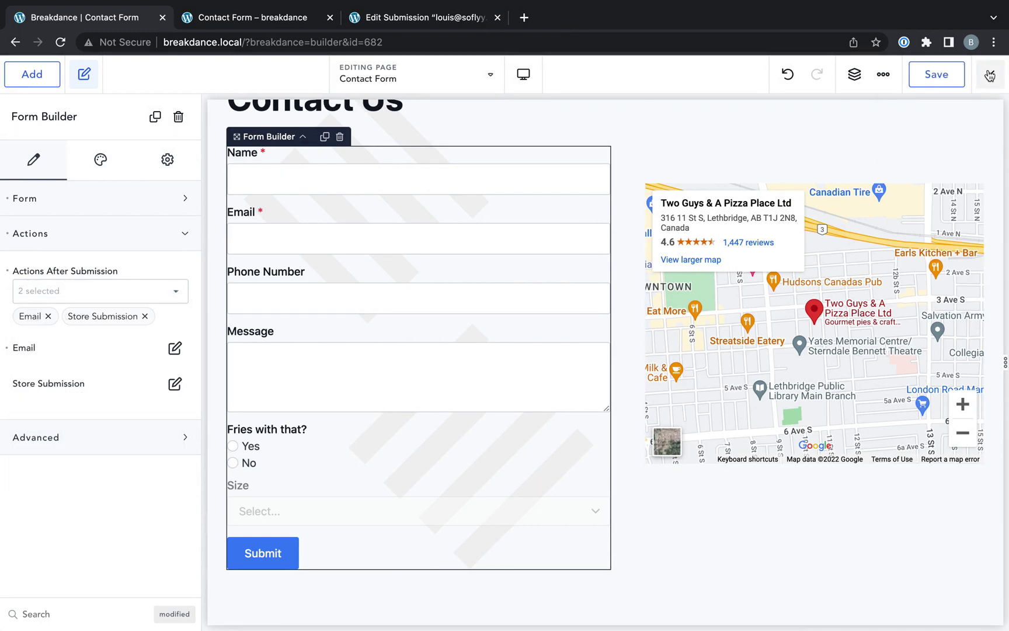
pyautogui.click(991, 74)
# - On the live Contact Us page, enter a test name, e-mail, phone and message 'I'm hungry'
pyautogui.click(962, 107)
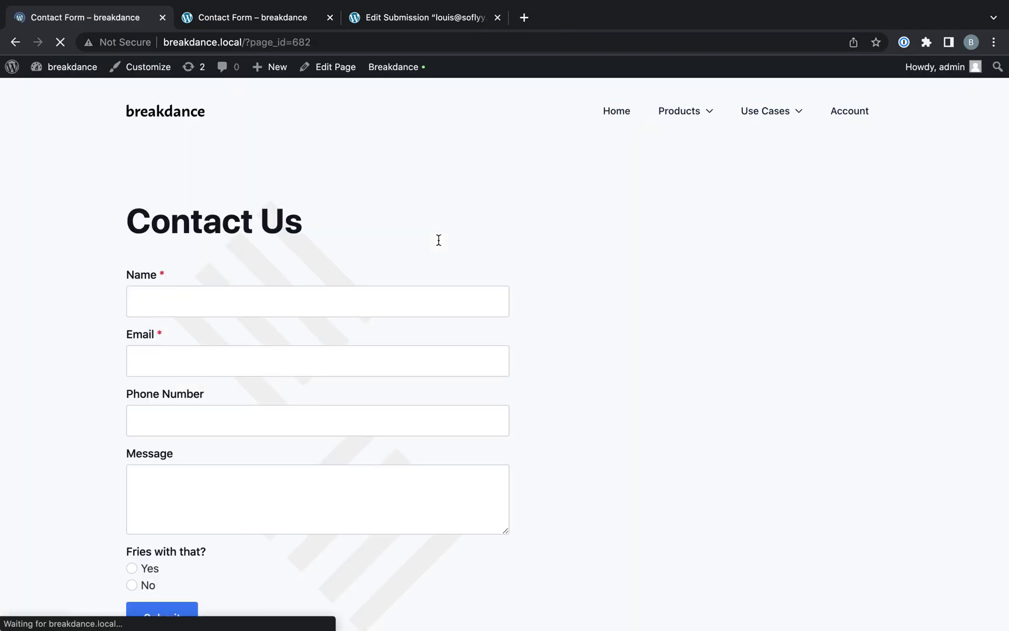
pyautogui.click(259, 299)
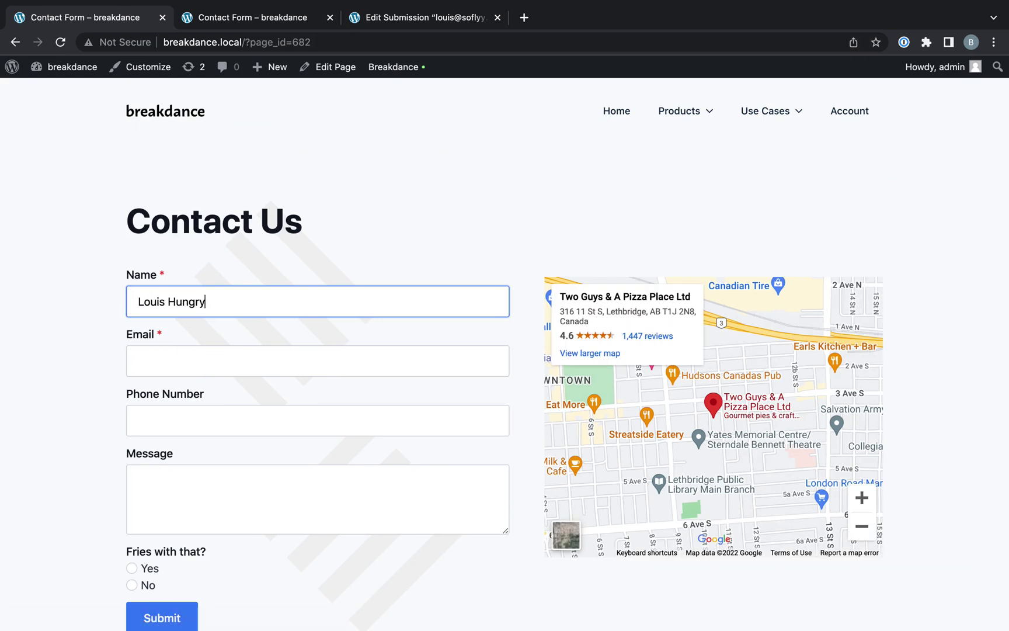
pyautogui.click(318, 360)
pyautogui.write('myemail@')
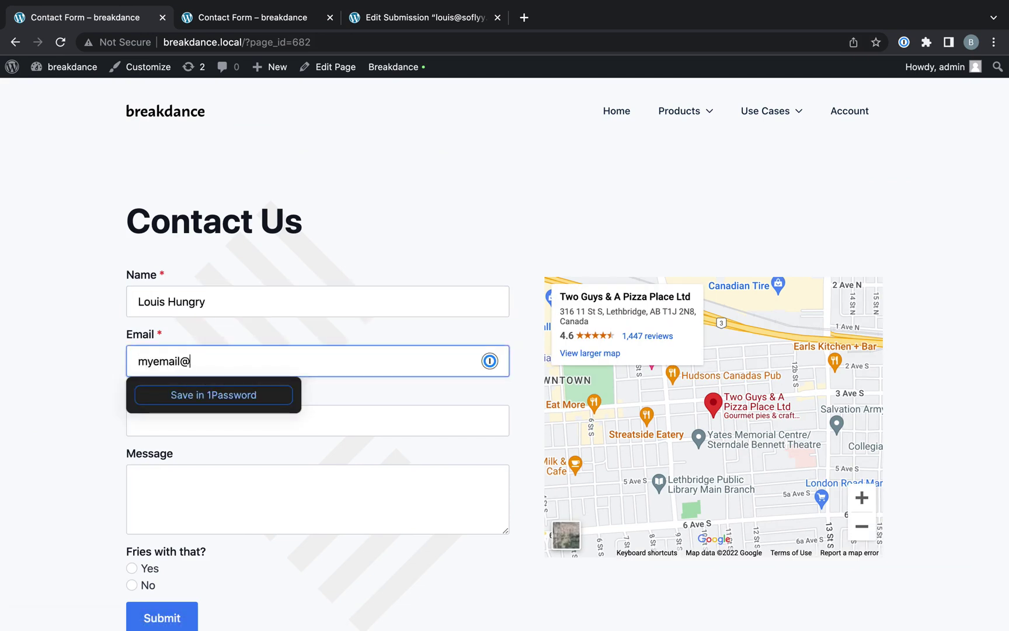
pyautogui.write('example.com')
pyautogui.click(140, 420)
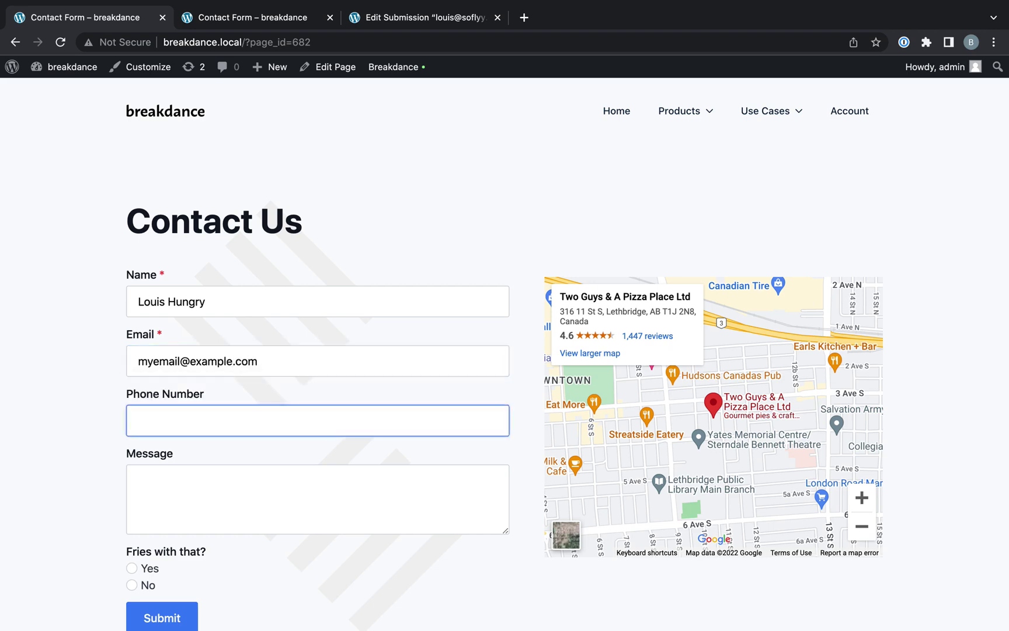
pyautogui.write('123123123')
pyautogui.click(268, 506)
pyautogui.write("I'm hungry.")
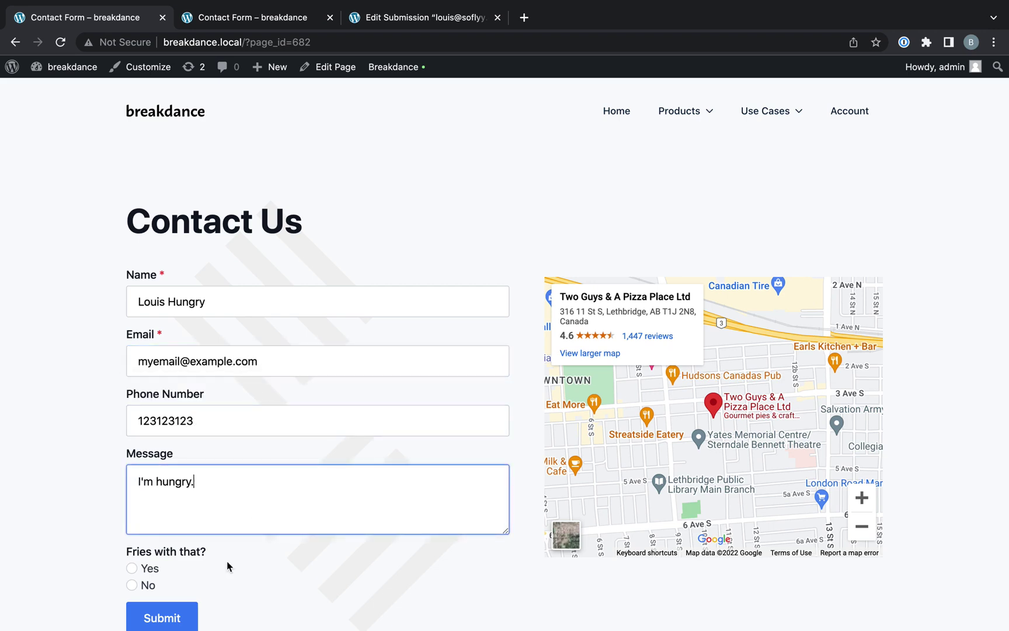
# - Answer Yes to fries, choose size Large, and submit the form
pyautogui.scroll(-2, 175, 514)
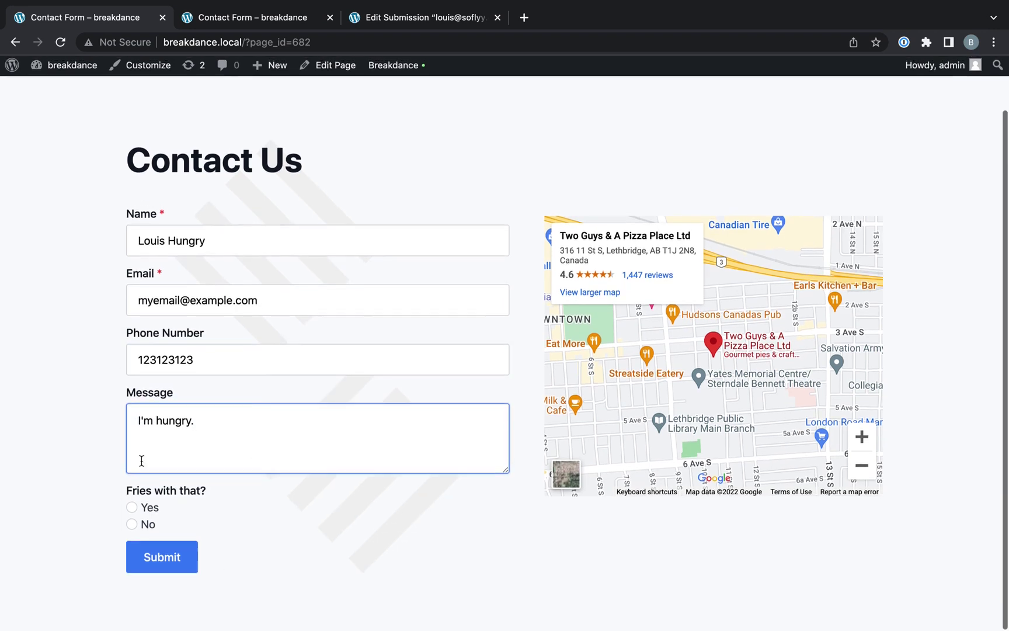
pyautogui.click(133, 509)
pyautogui.scroll(-2, 222, 506)
pyautogui.click(214, 518)
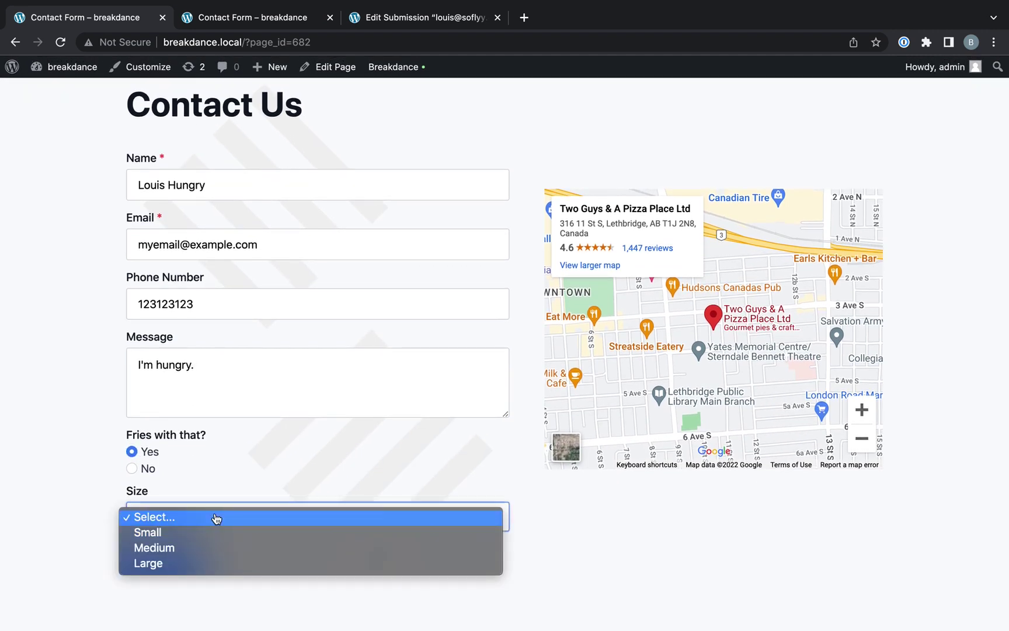
pyautogui.click(203, 564)
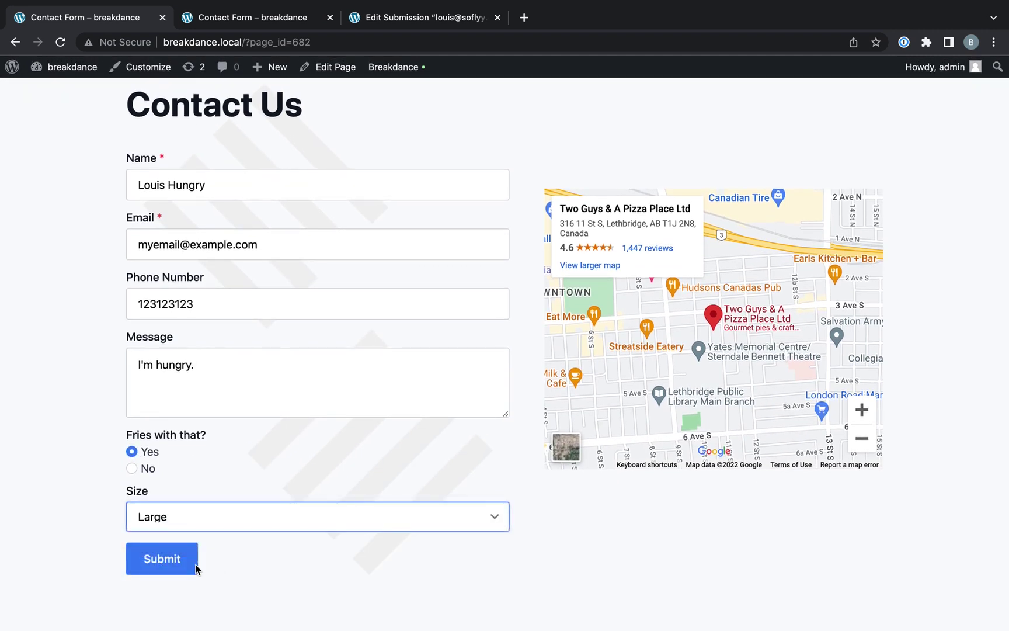
pyautogui.click(169, 563)
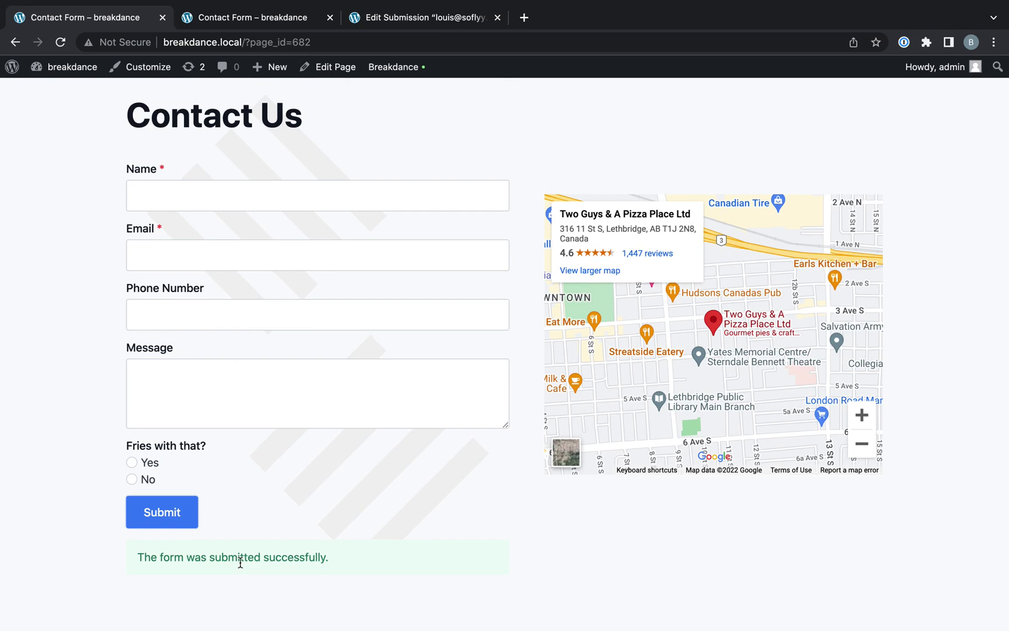
# - From the WordPress dashboard, open the newest entry in Breakdance Form Submissions
pyautogui.click(90, 75)
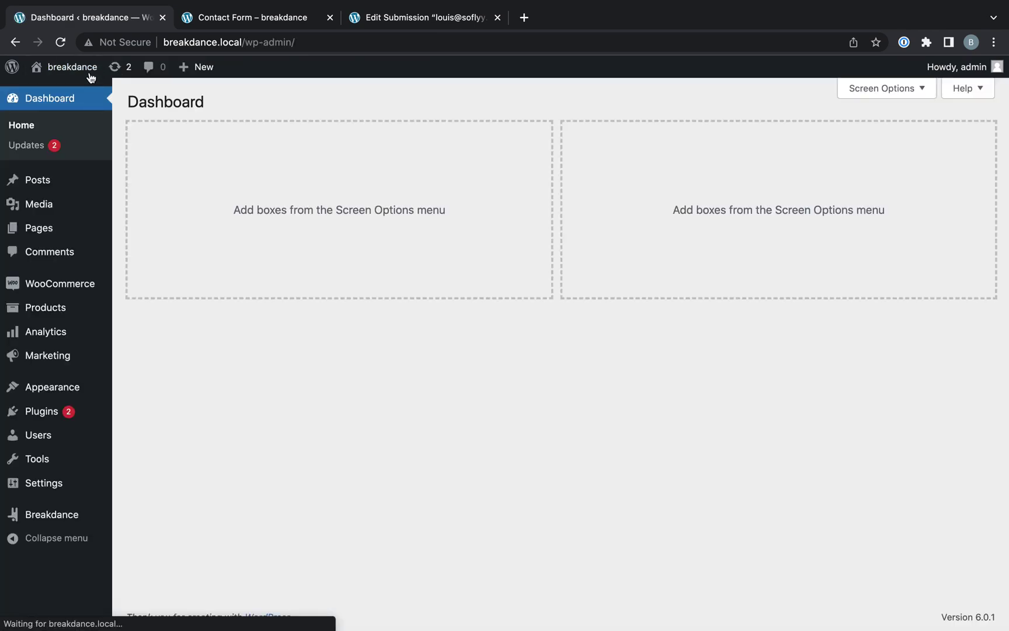
pyautogui.moveTo(79, 518)
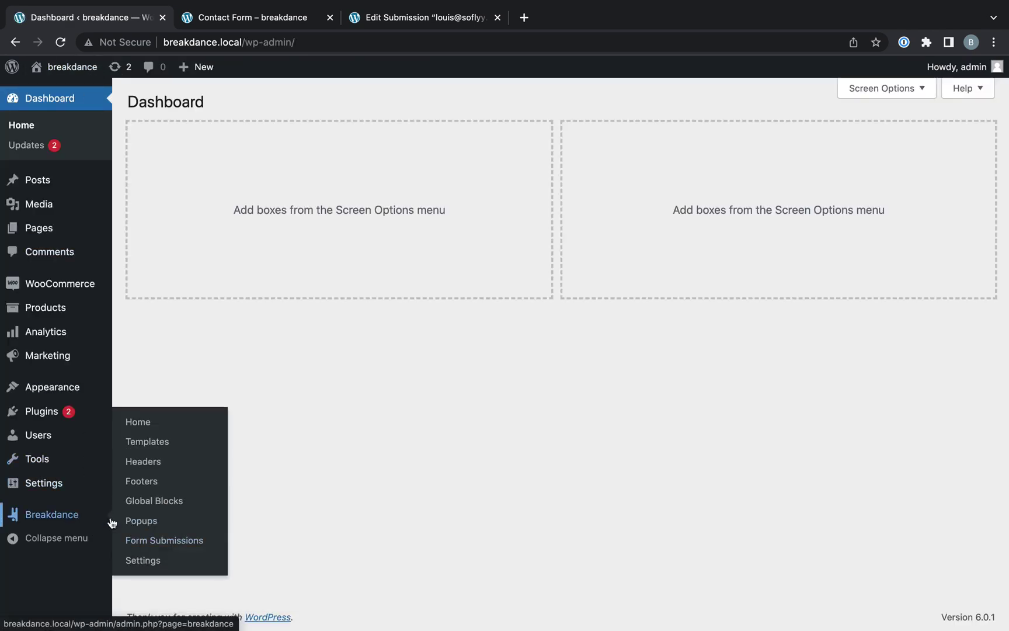
pyautogui.click(147, 540)
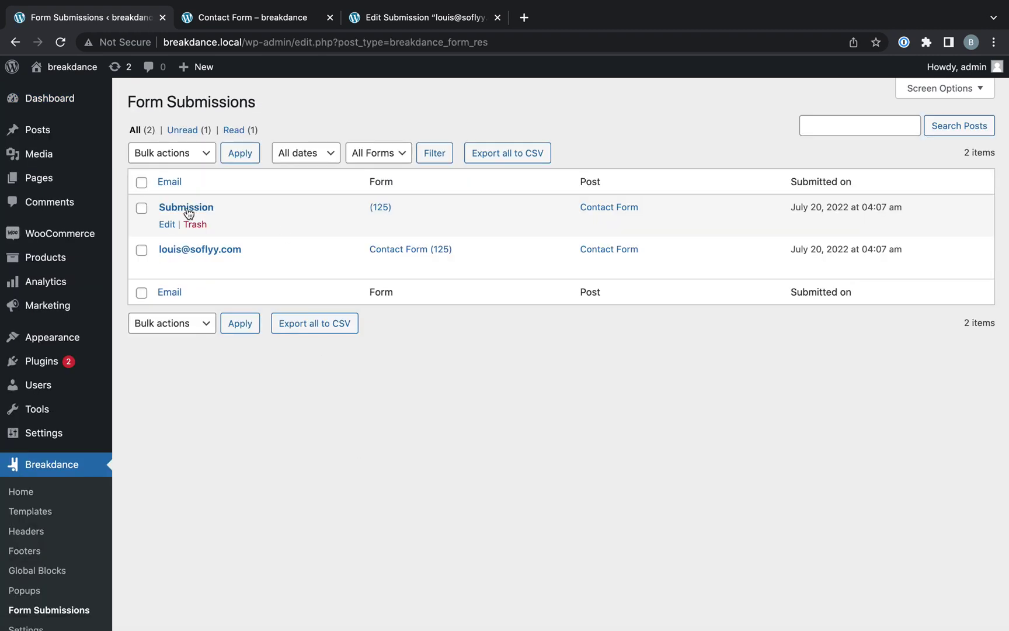
pyautogui.click(170, 213)
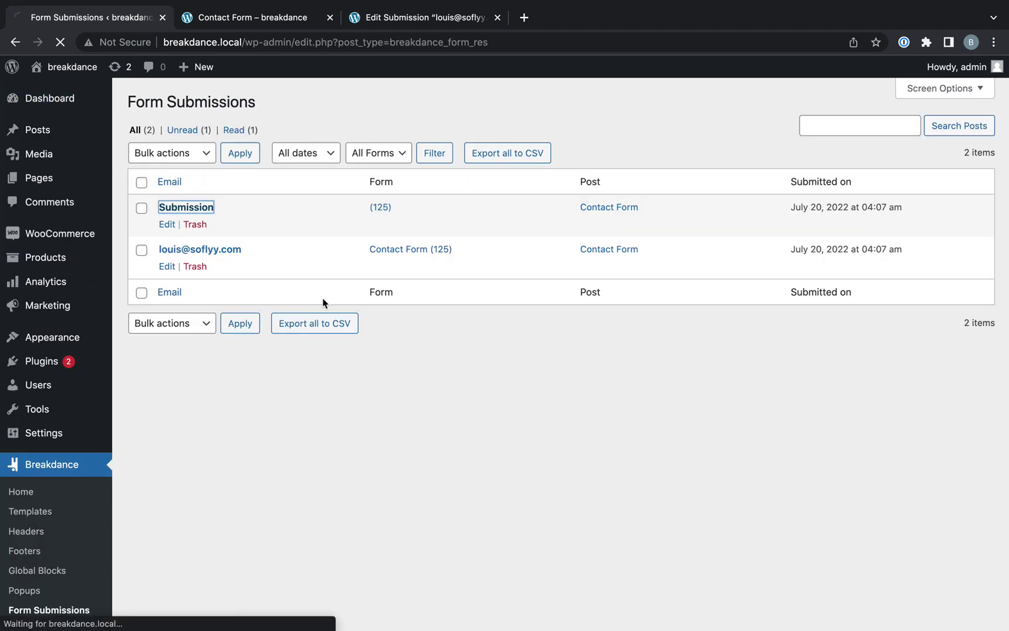